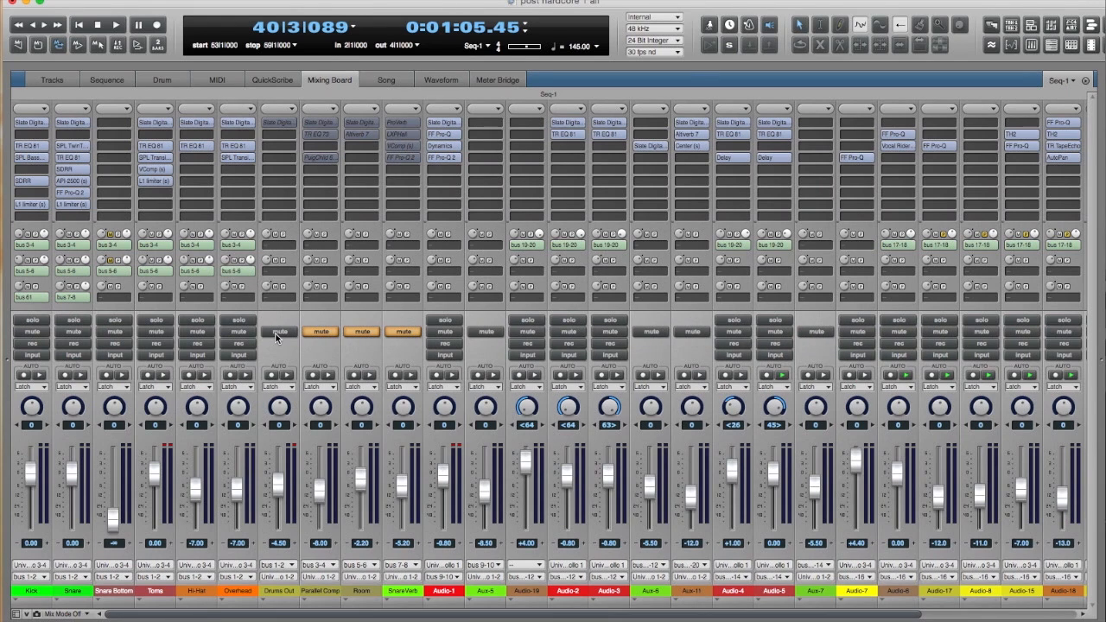
Mute the Drums Out track and unmute the Parallel Comp track.
click(278, 331)
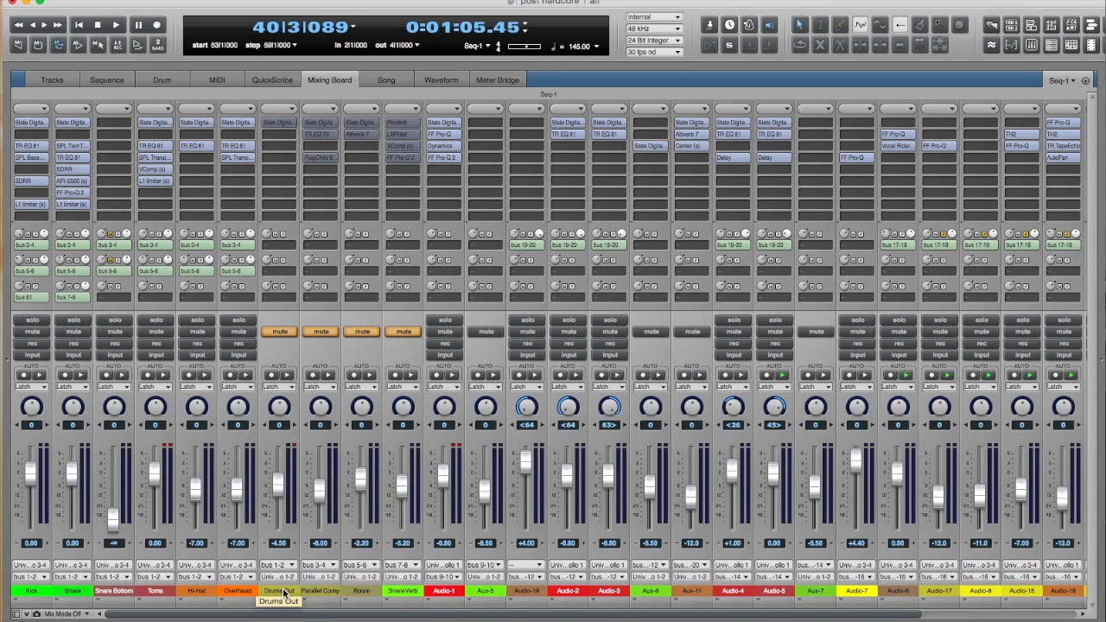
click(321, 333)
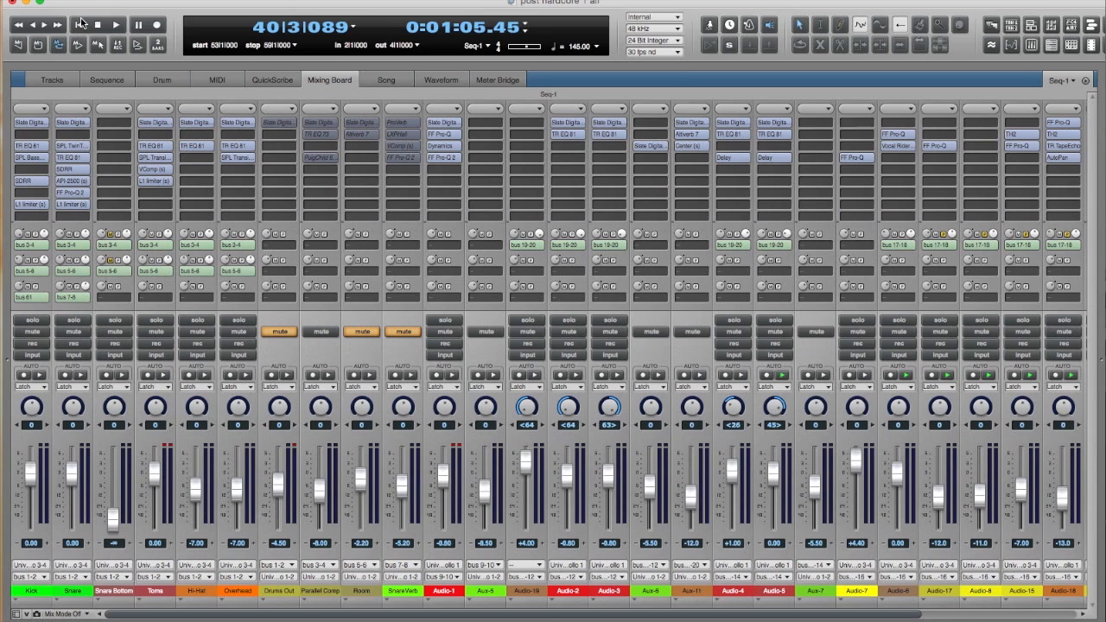
In the sequence editor, set the playback start to bar 35 and the stop to bar 109.
click(79, 25)
click(107, 79)
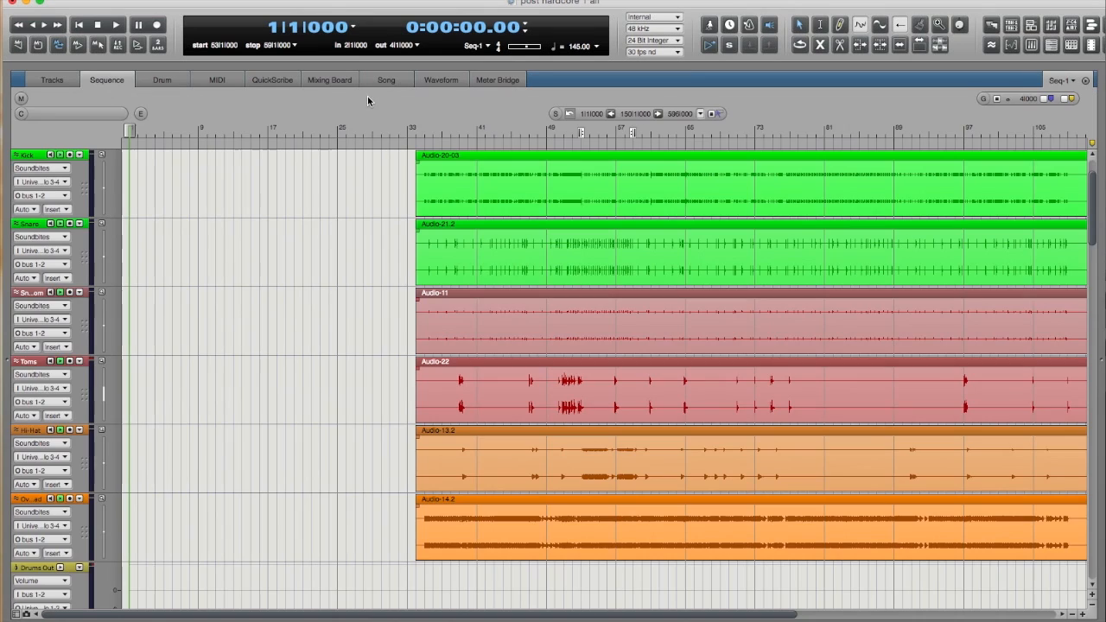
drag(581, 131, 425, 132)
drag(635, 132, 1090, 133)
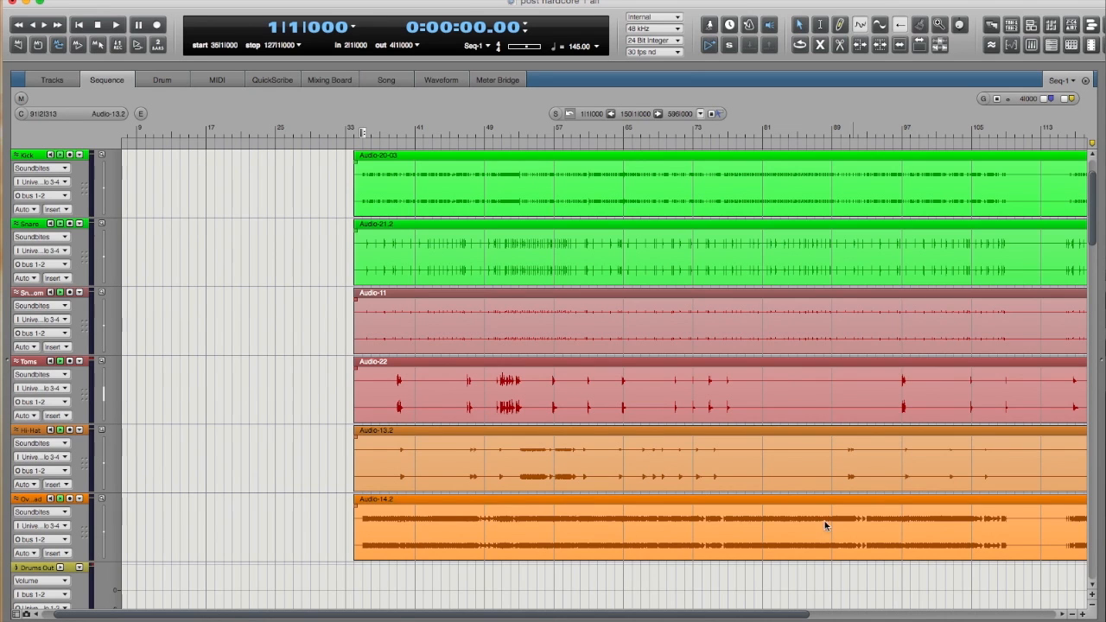
drag(764, 616, 816, 616)
mouse_move(907, 133)
mouse_down()
mouse_move(765, 133)
mouse_move(732, 147)
mouse_up()
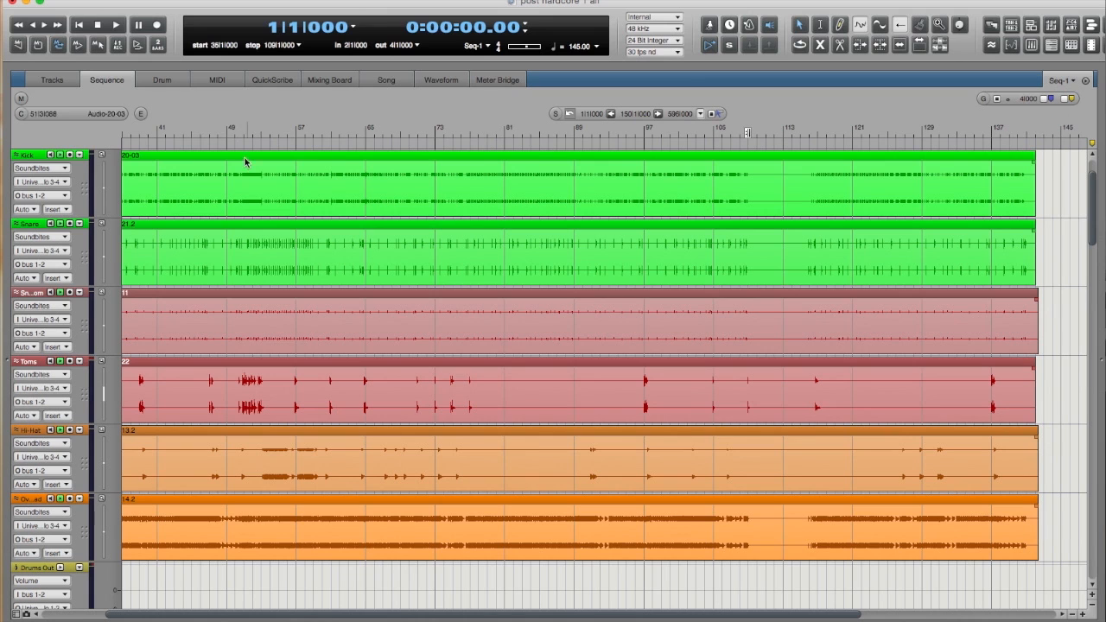
Start playback from bar 35 and solo the six drum tracks from Kick to Overhead in the mixing board.
click(195, 122)
key(space)
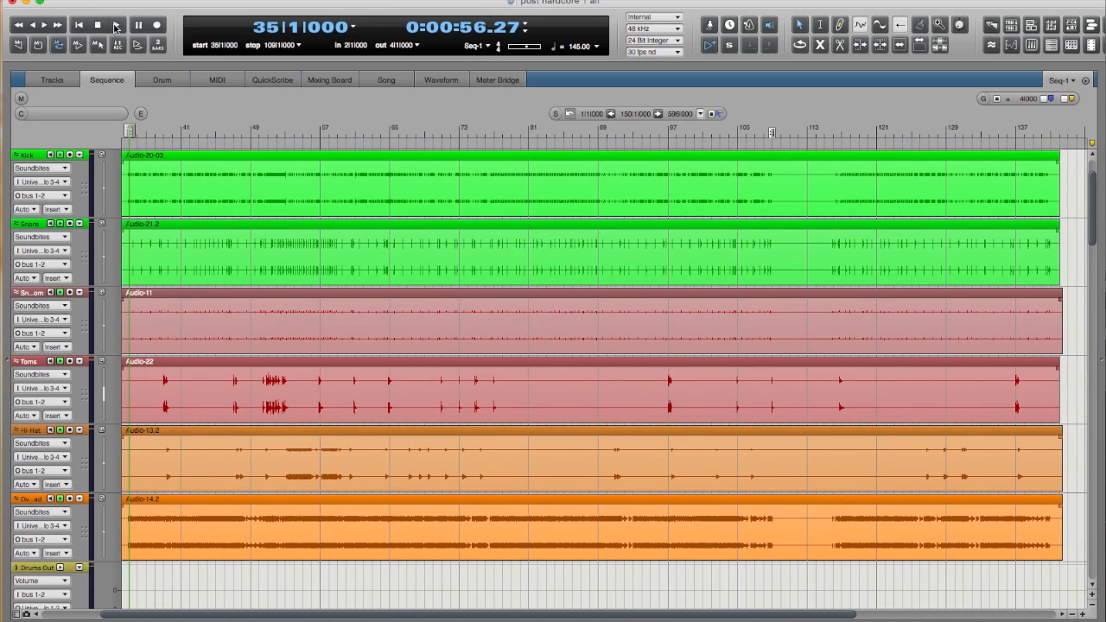
click(320, 86)
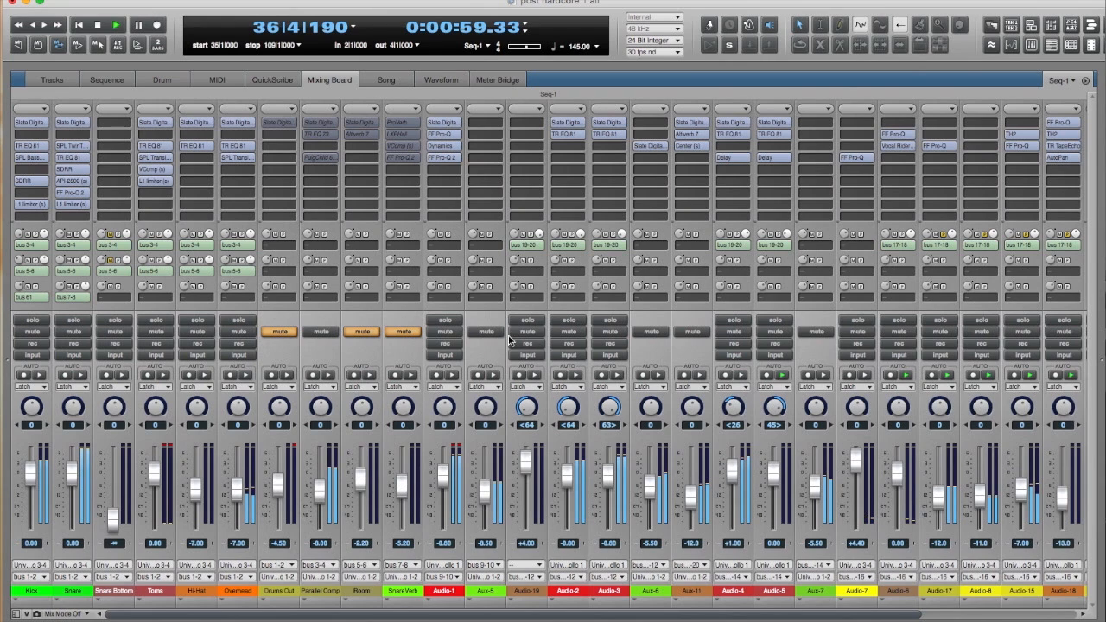
drag(239, 321, 32, 320)
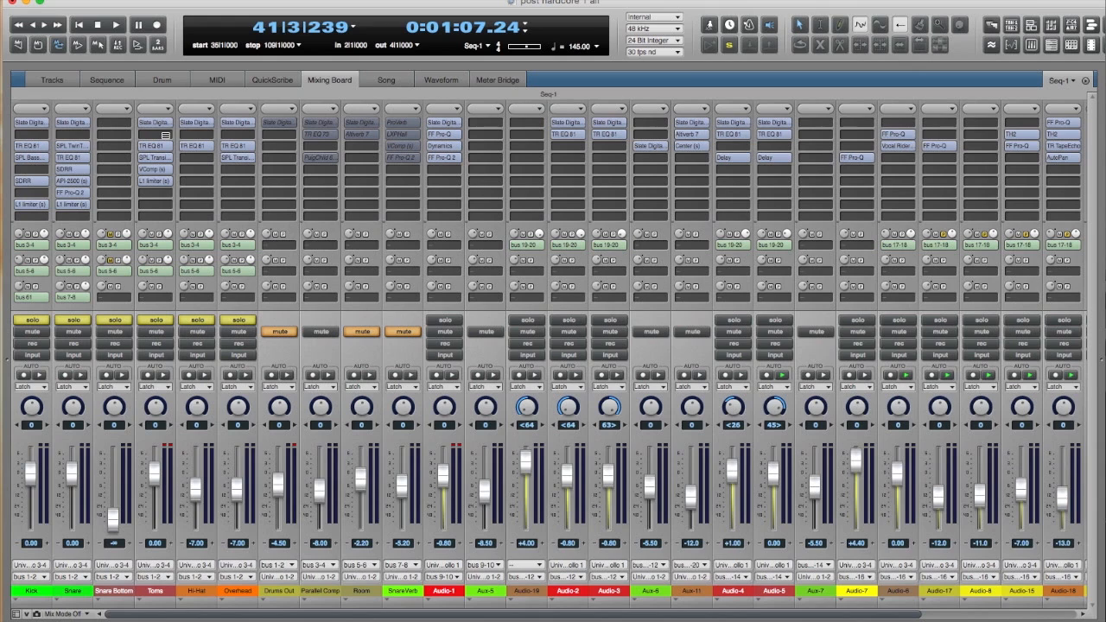
Enable the Slate Digital Virtual MixBuss inserts on the Parallel Comp and Drums Out tracks.
alt+click(327, 128)
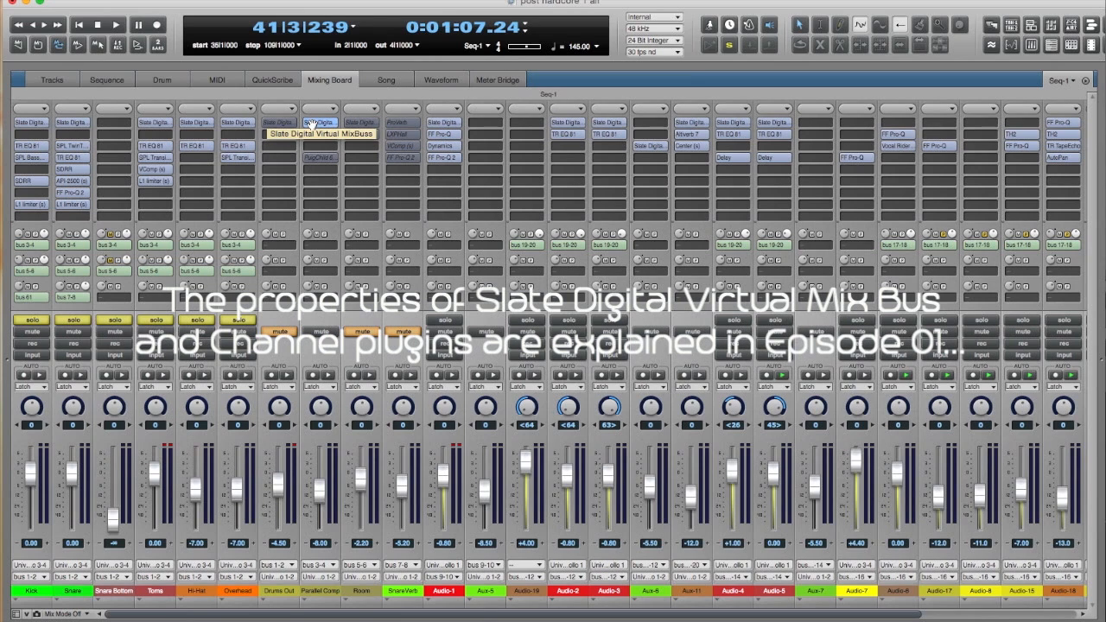
click(278, 122)
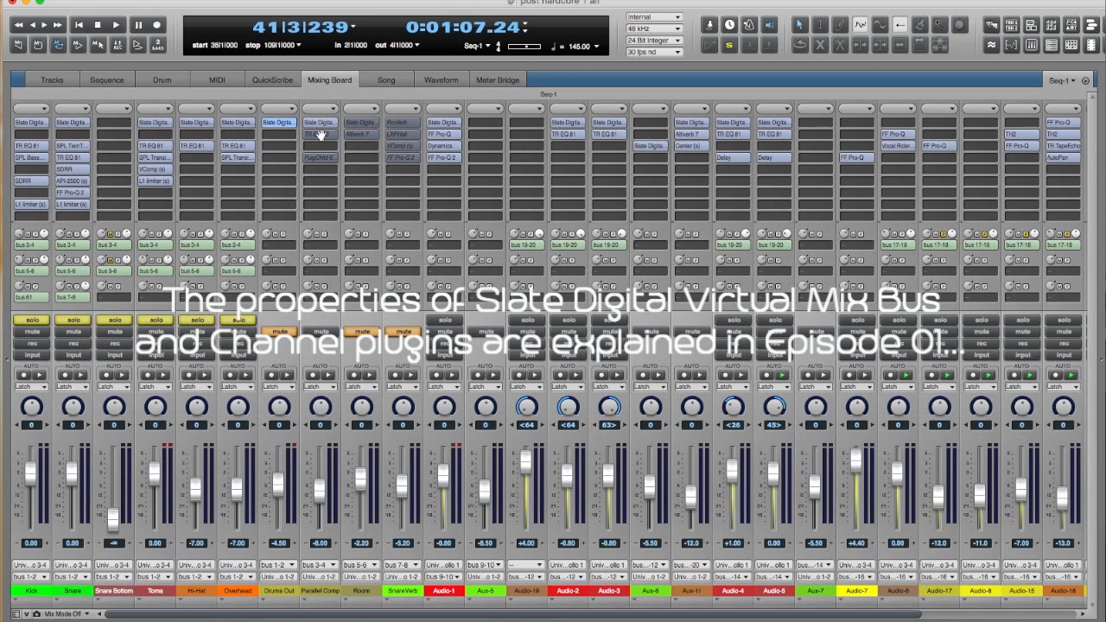
Open the Parallel Comp track's TR EQ 73 and PuigChild 670 inserts to examine their settings.
click(319, 135)
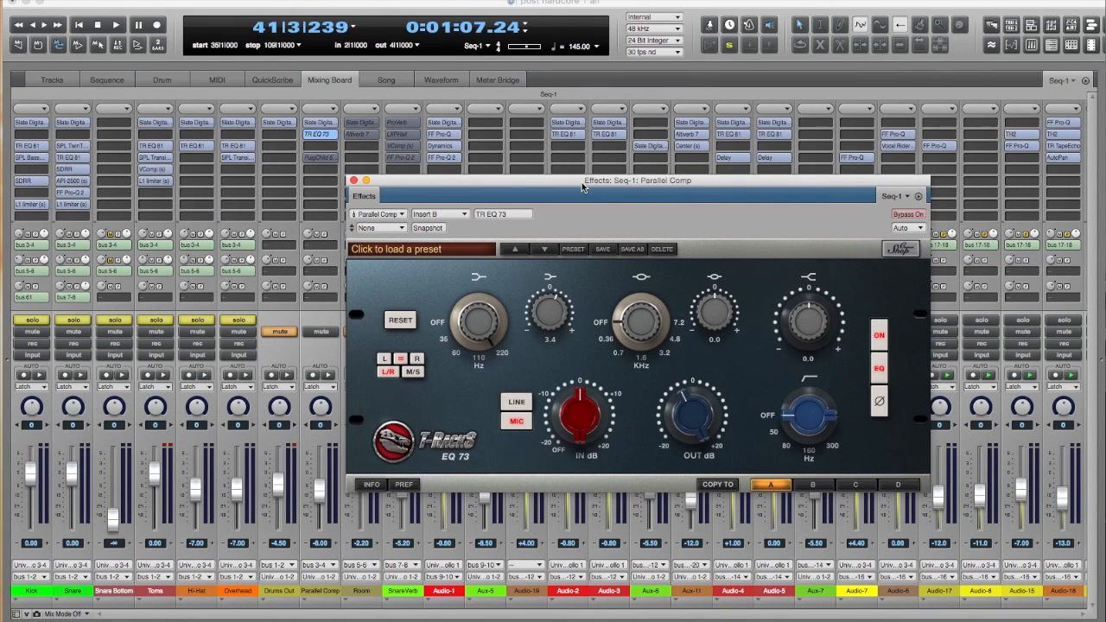
drag(581, 182, 635, 177)
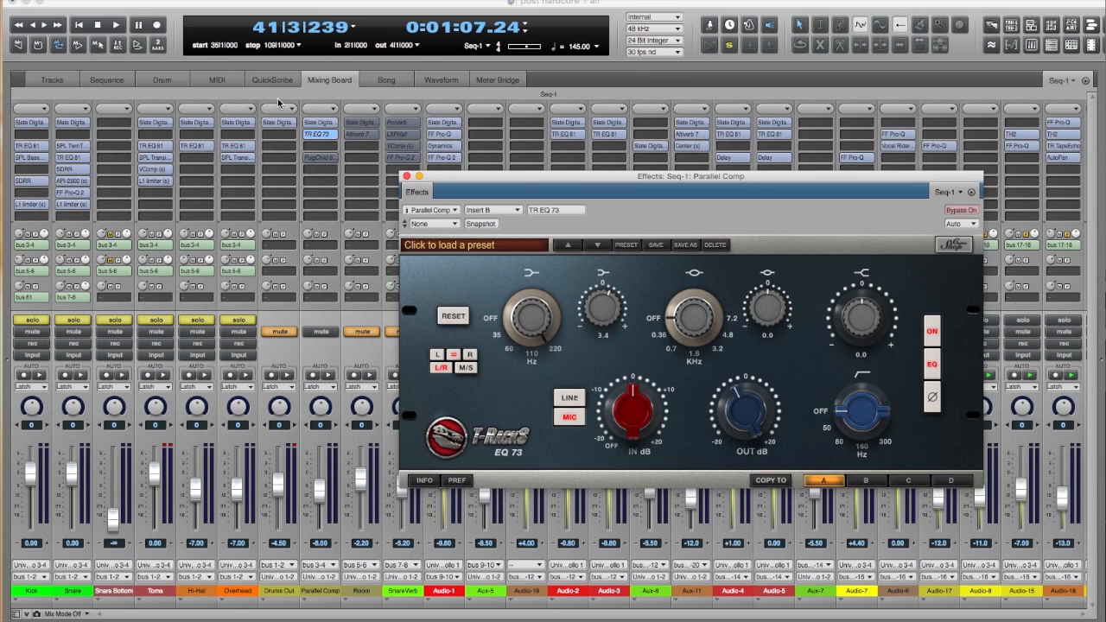
click(318, 158)
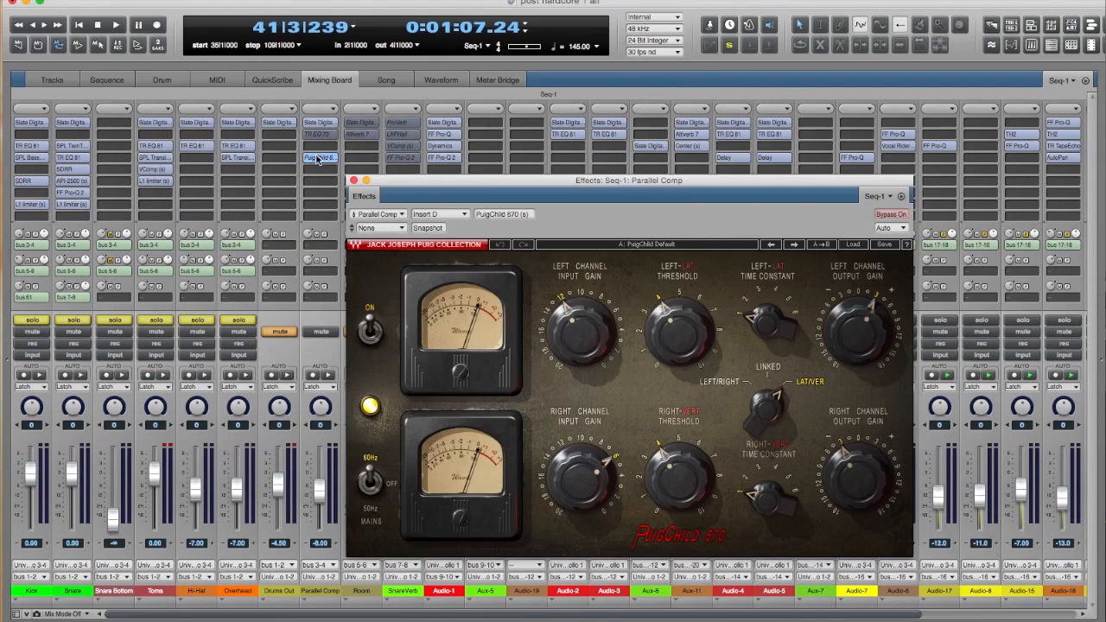
drag(479, 185, 473, 176)
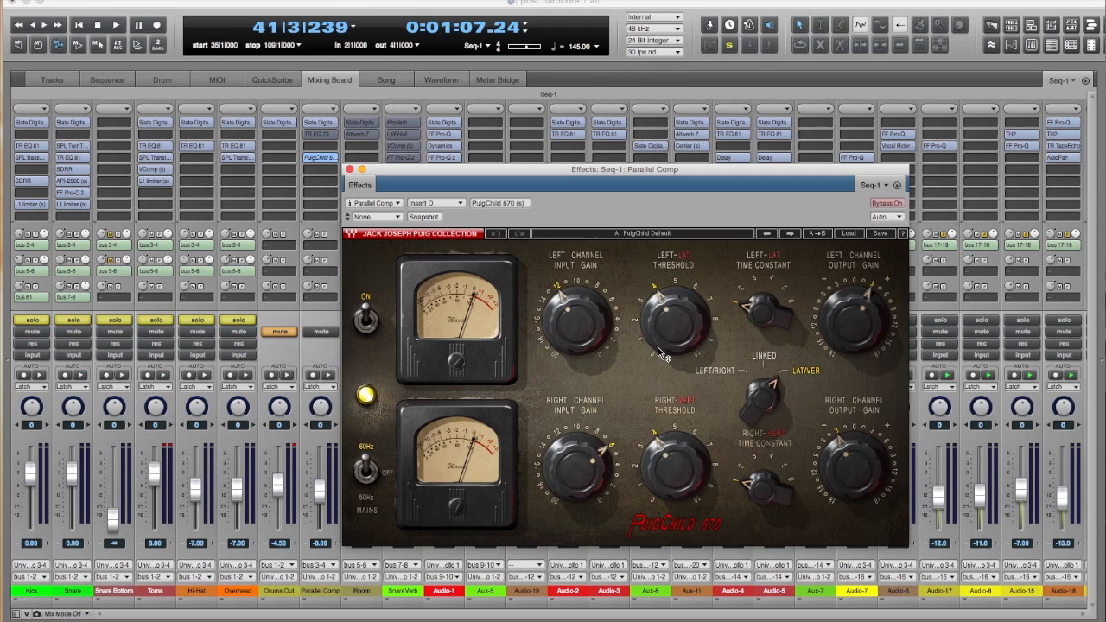
Play the drums from bar 35, compare the PuigChild 670 bypassed and active, and leave it active.
mouse_move(657, 350)
click(79, 25)
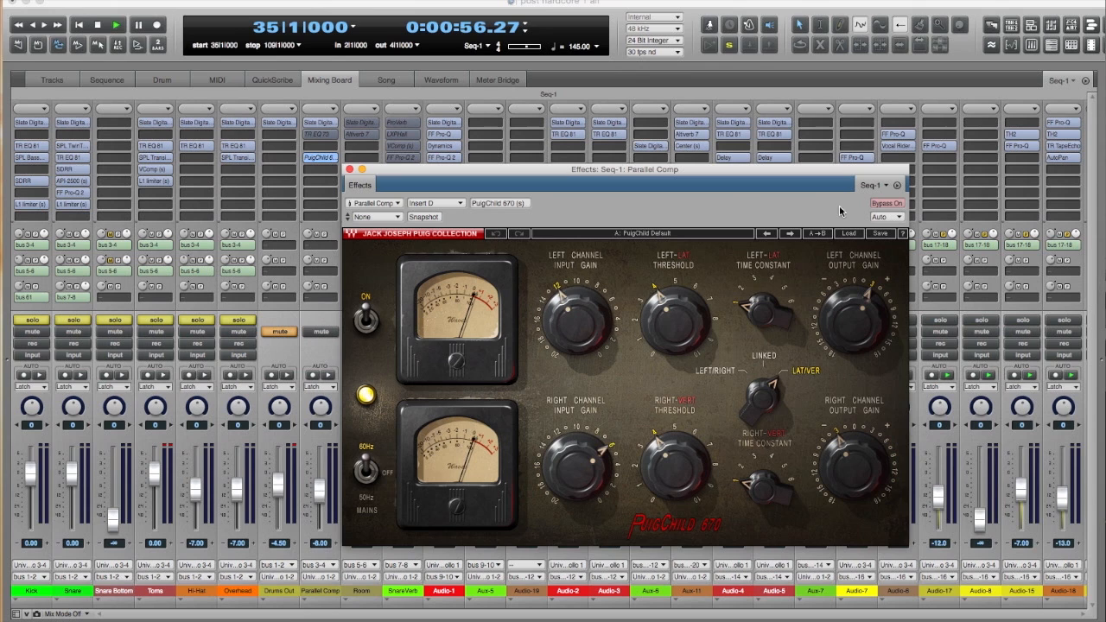
key(space)
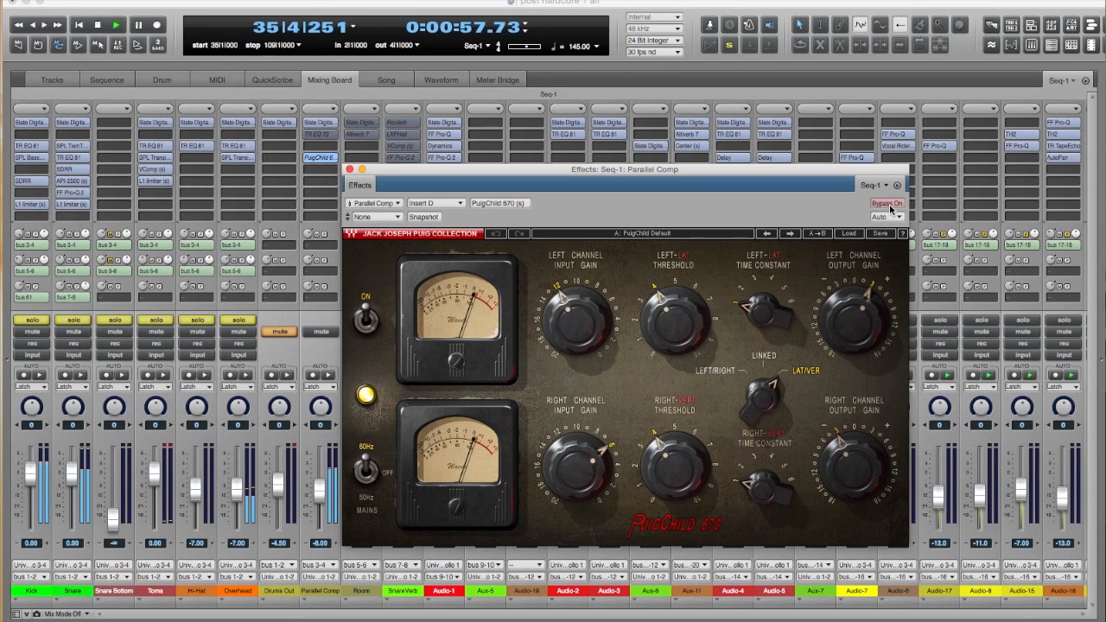
click(889, 205)
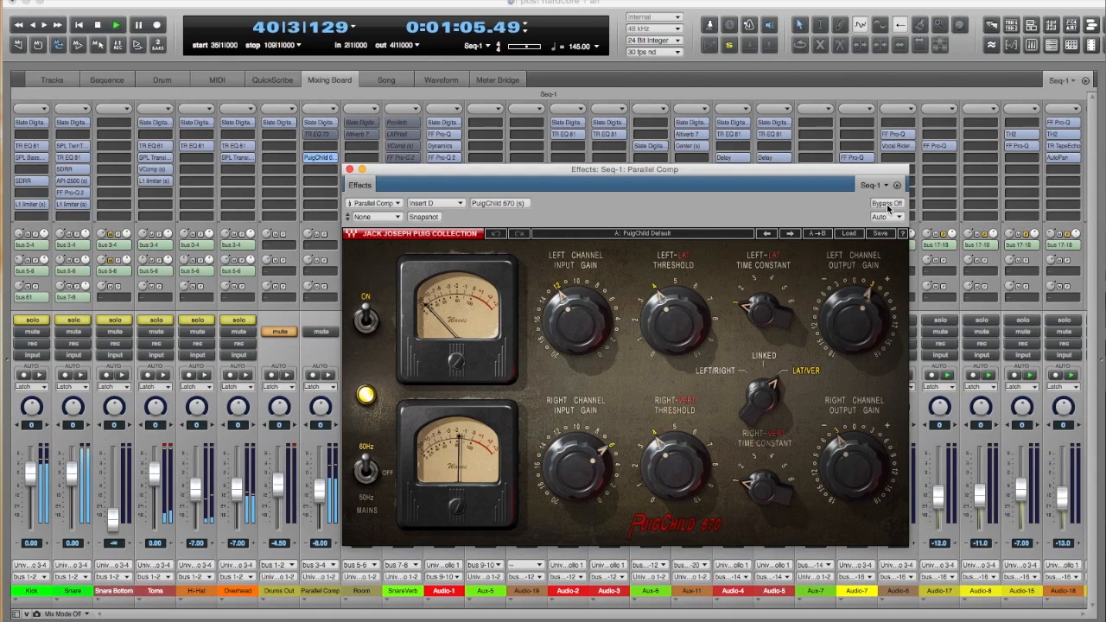
key(space)
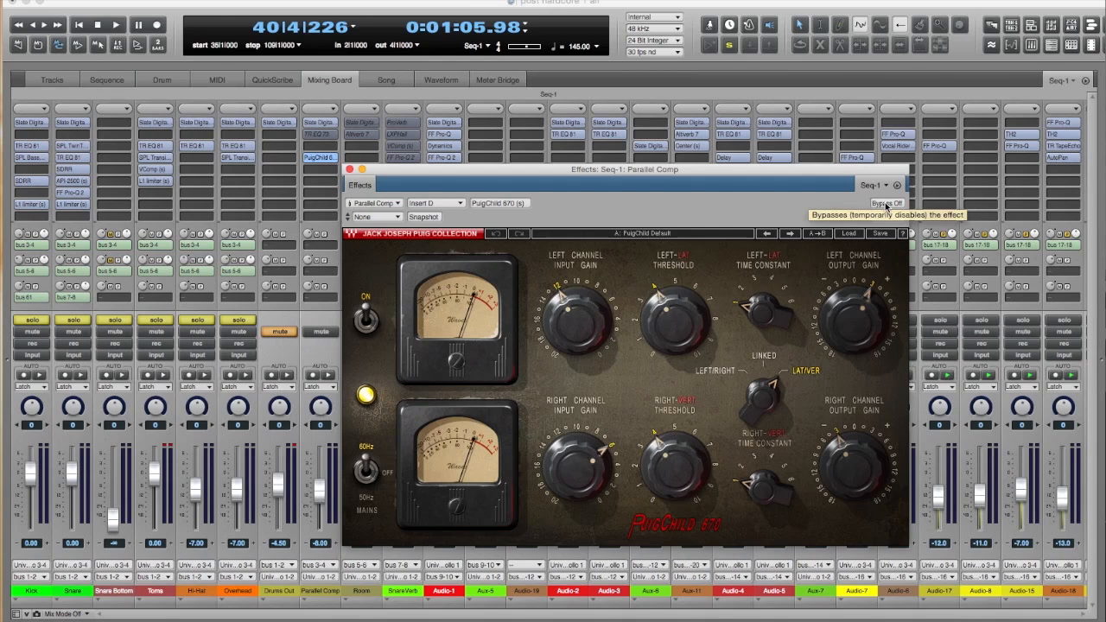
click(885, 204)
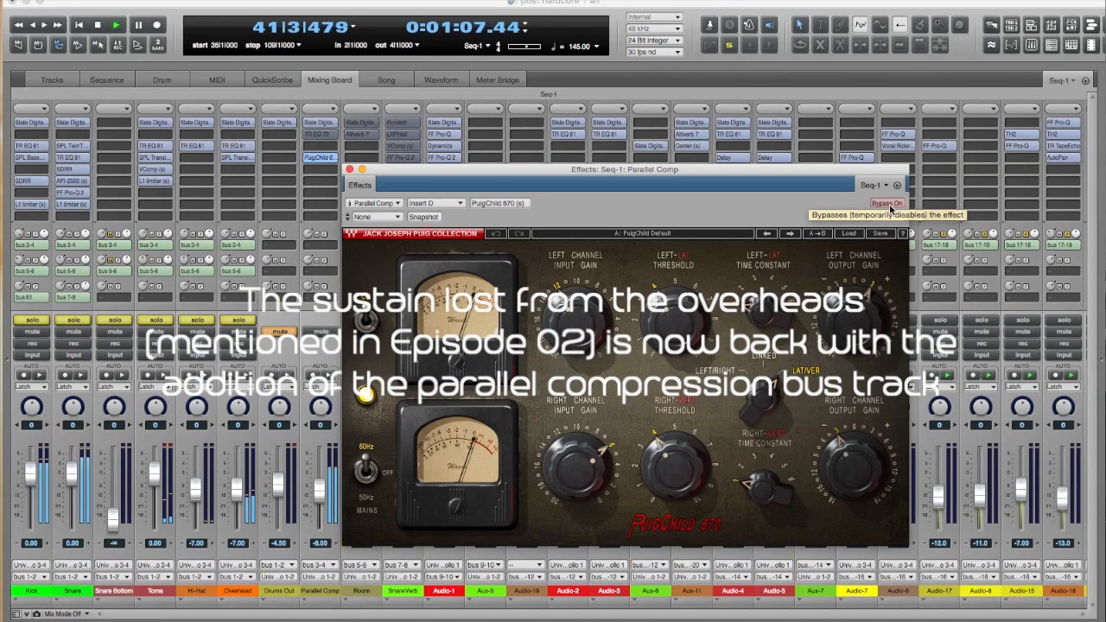
click(888, 205)
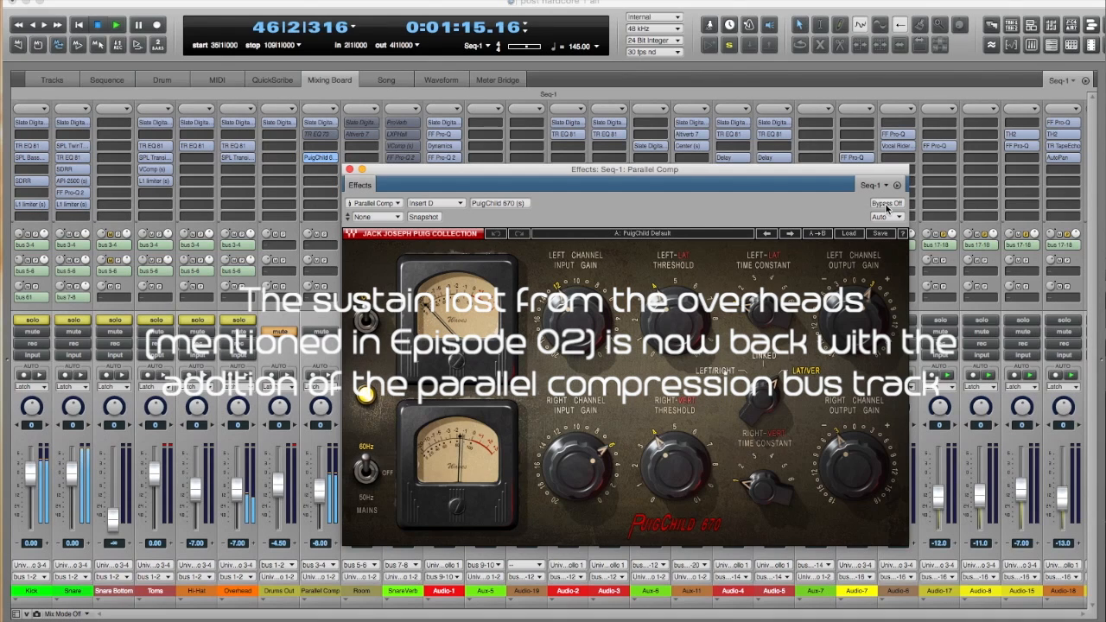
key(space)
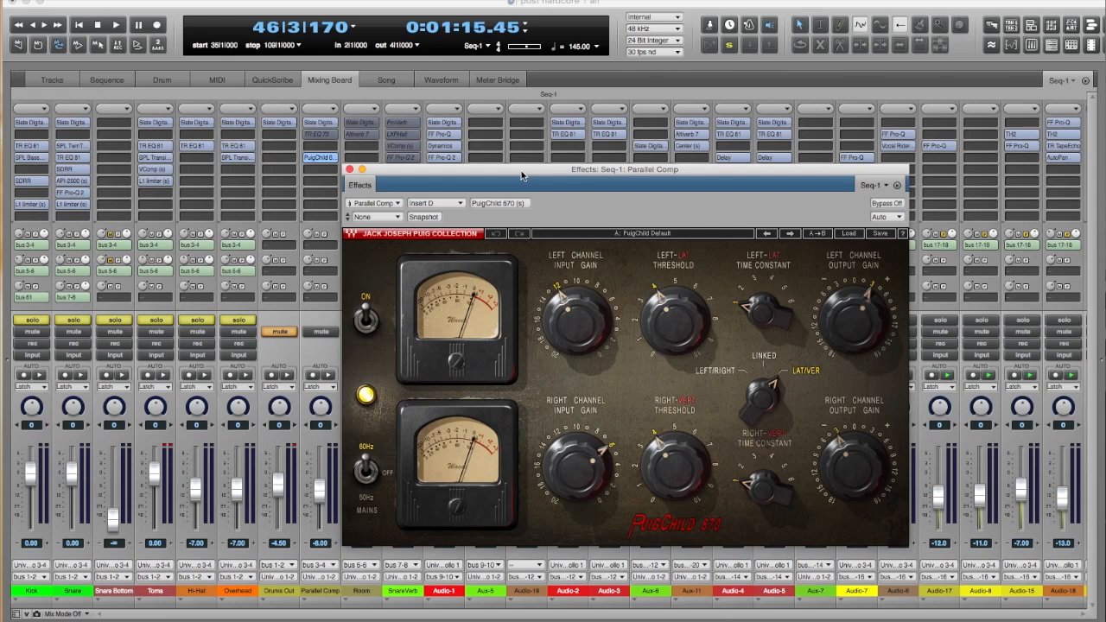
Audition the drums with the Parallel Comp track's TR EQ 73 enabled, and bypass the EQ again.
drag(524, 170, 639, 167)
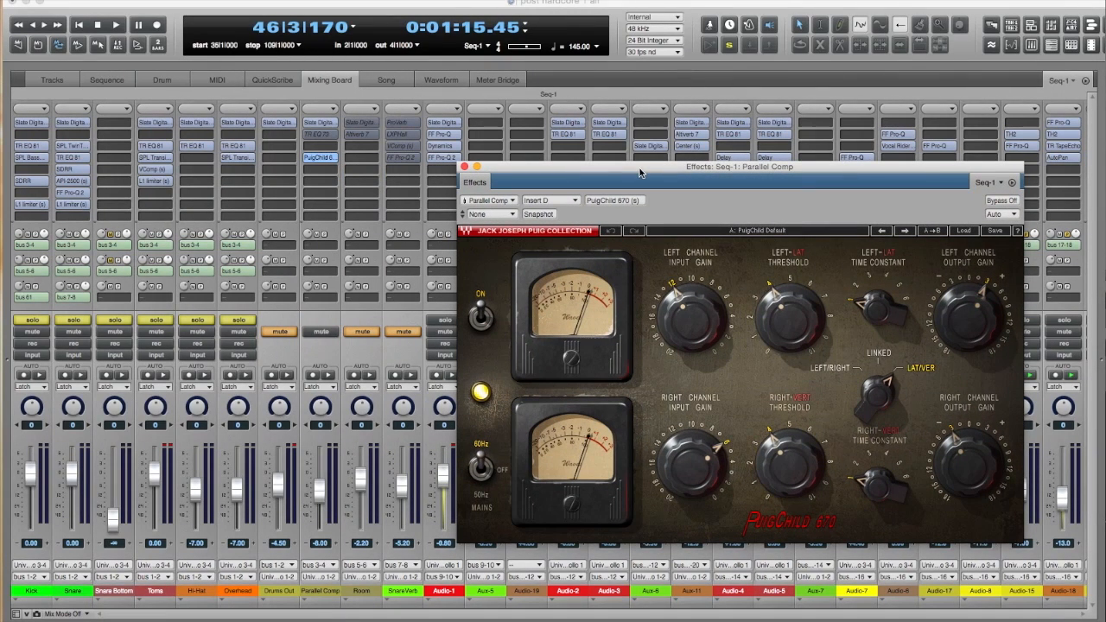
click(328, 141)
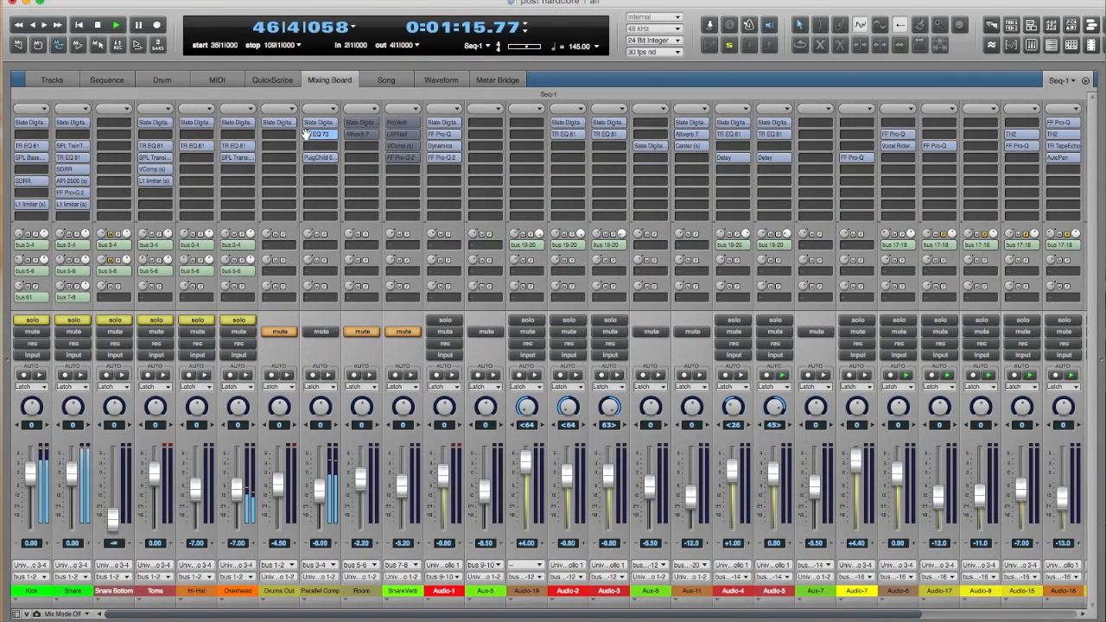
click(315, 135)
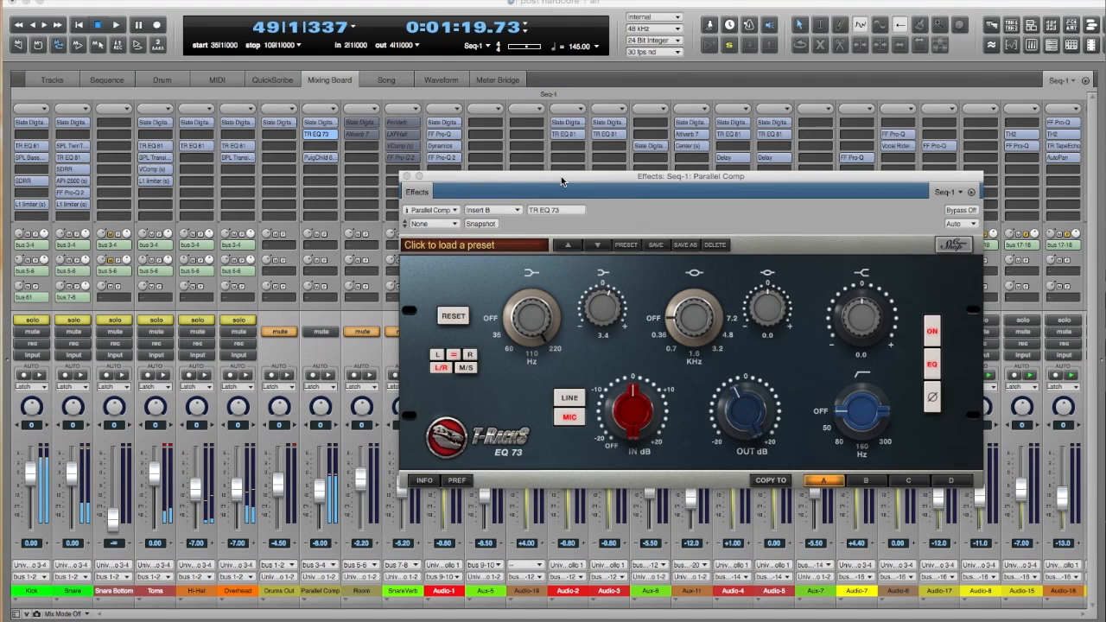
click(326, 136)
Reopen the PuigChild 670 on Parallel Comp and compare the drums with it bypassed and active while TR EQ 73 is off.
click(320, 157)
drag(839, 174, 729, 169)
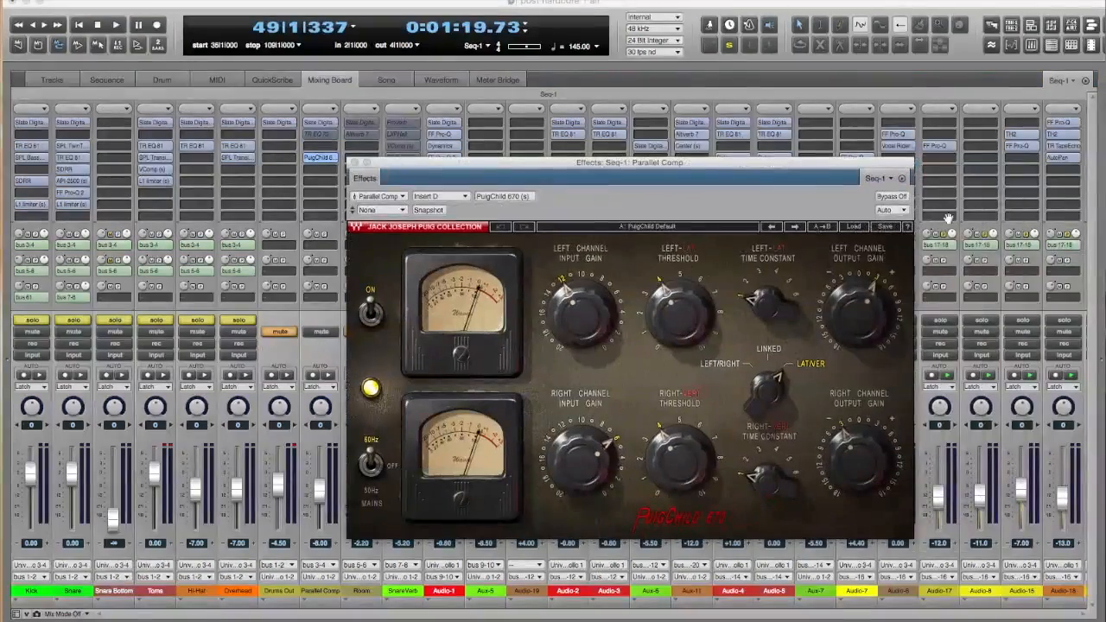
click(890, 197)
key(space)
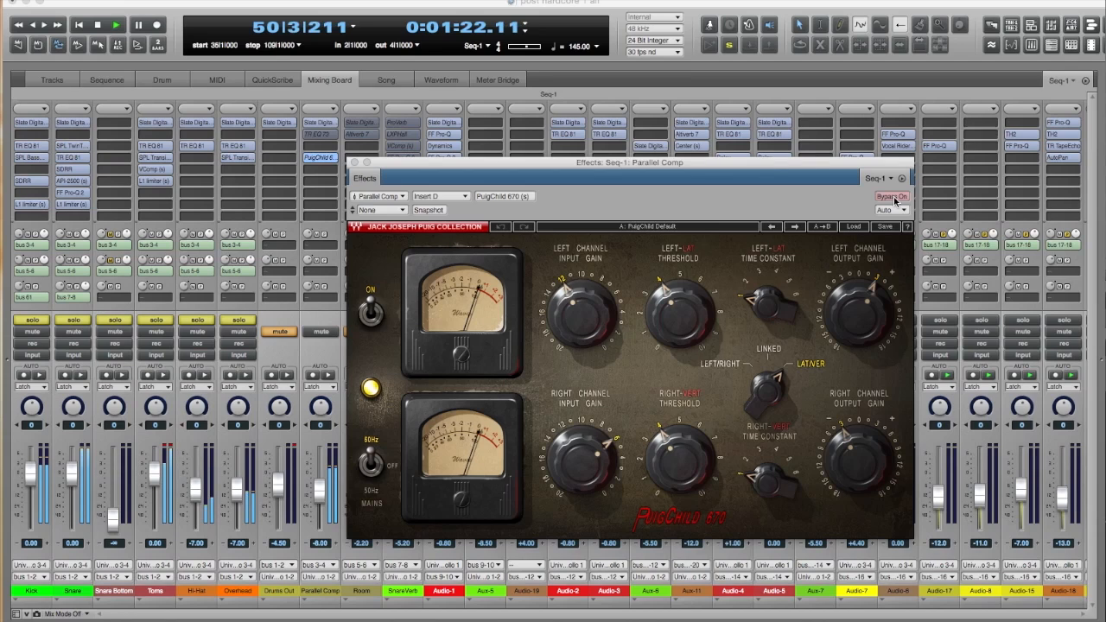
click(895, 199)
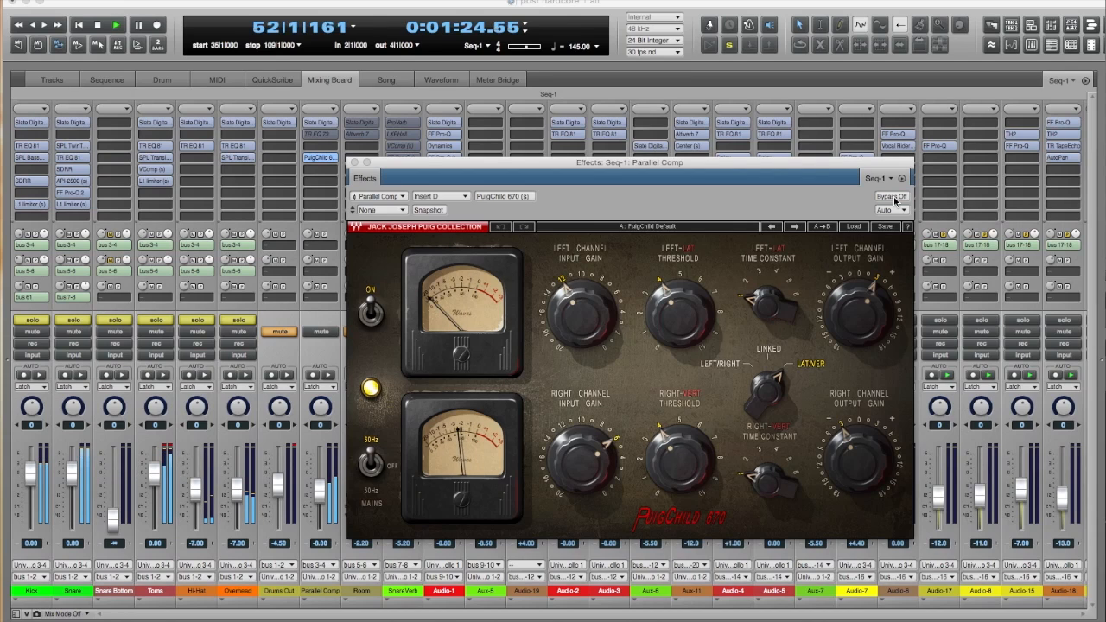
key(space)
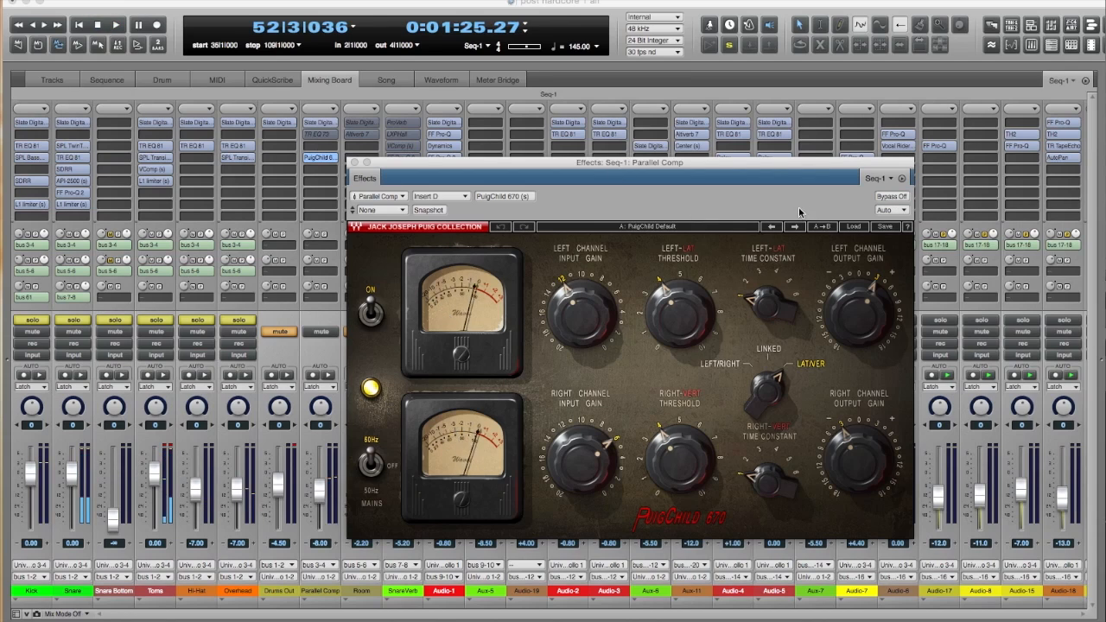
Compare the drums with Parallel Comp's TR EQ 73 bypassed and active, leave it active, and close its window.
drag(625, 166, 698, 169)
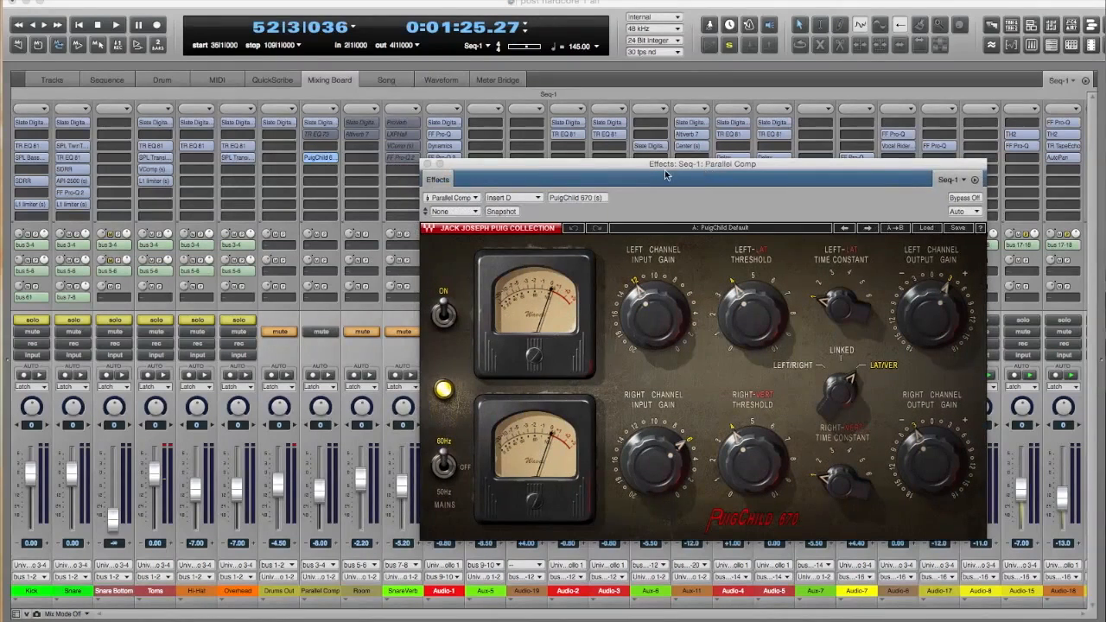
double_click(317, 136)
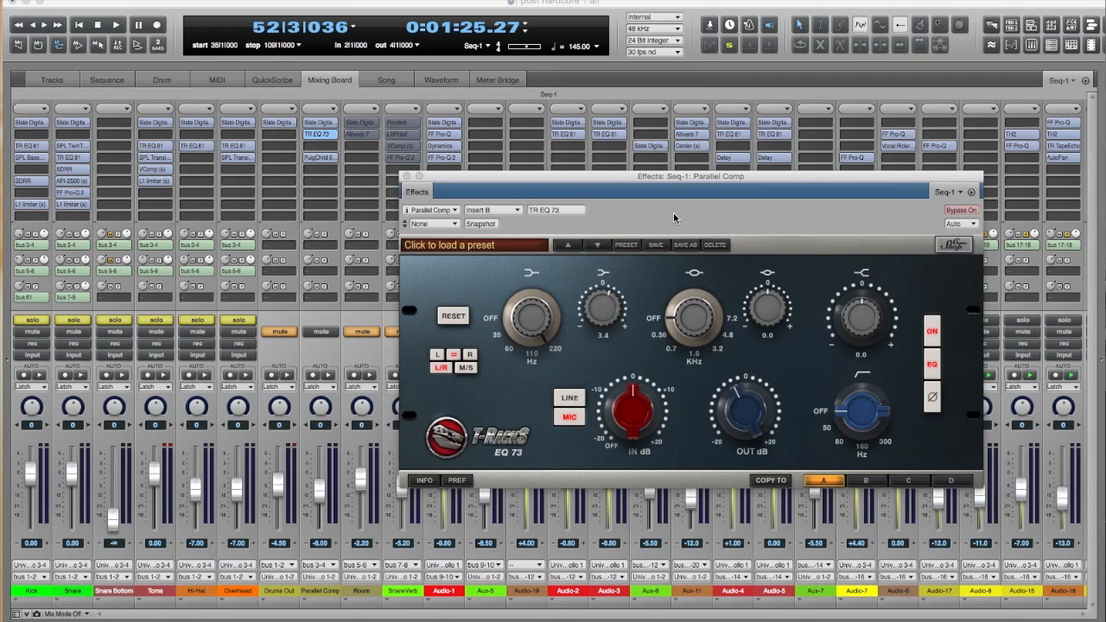
click(957, 211)
click(961, 212)
key(space)
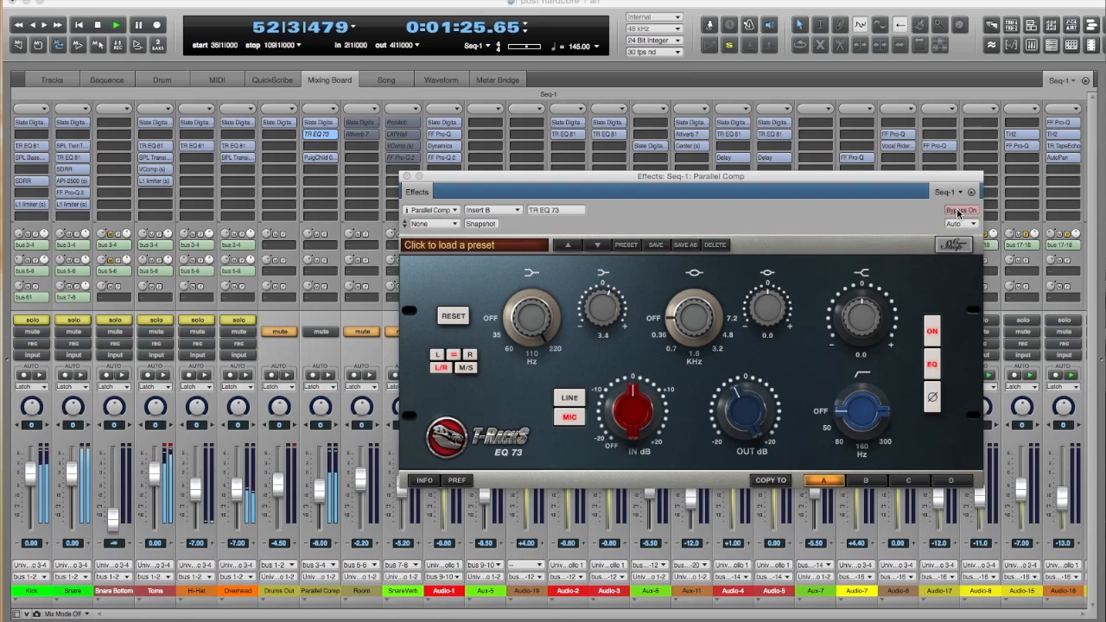
click(960, 212)
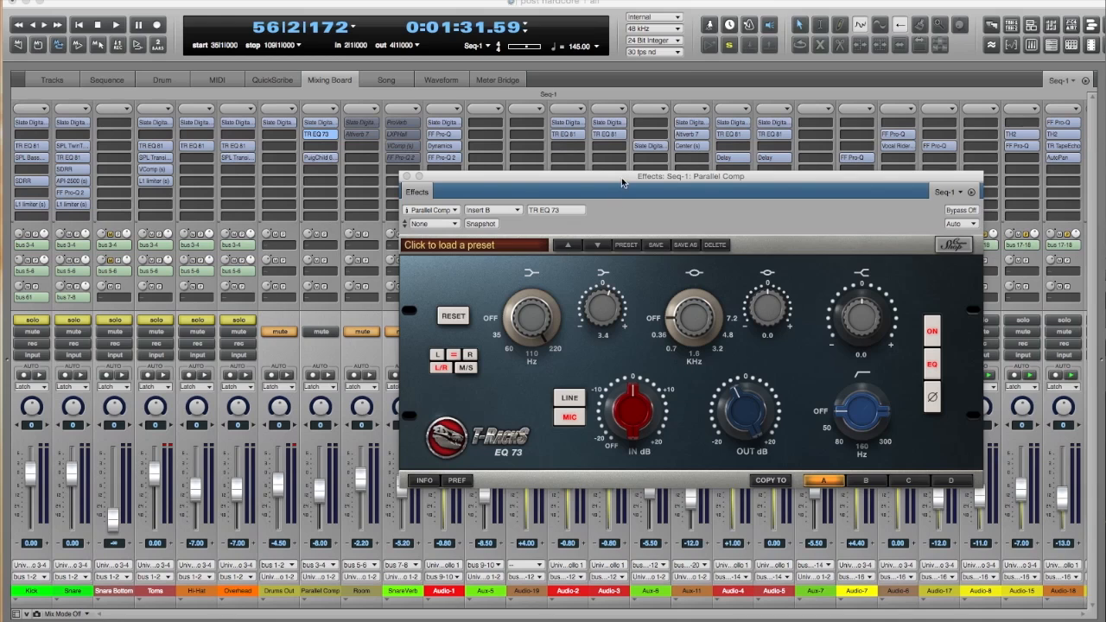
drag(621, 177, 563, 199)
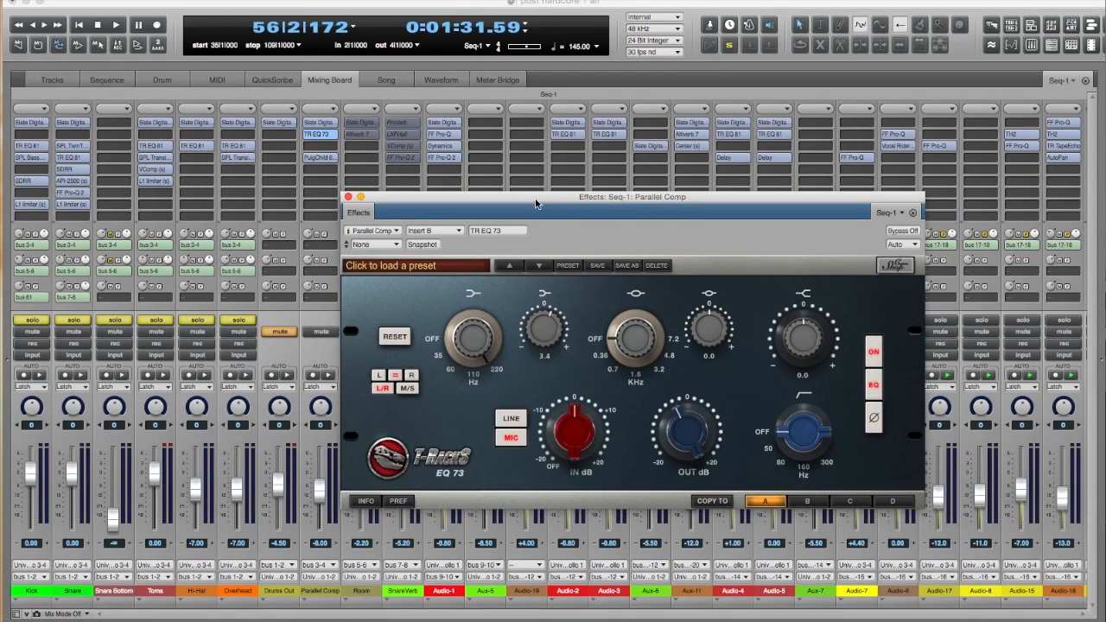
click(348, 197)
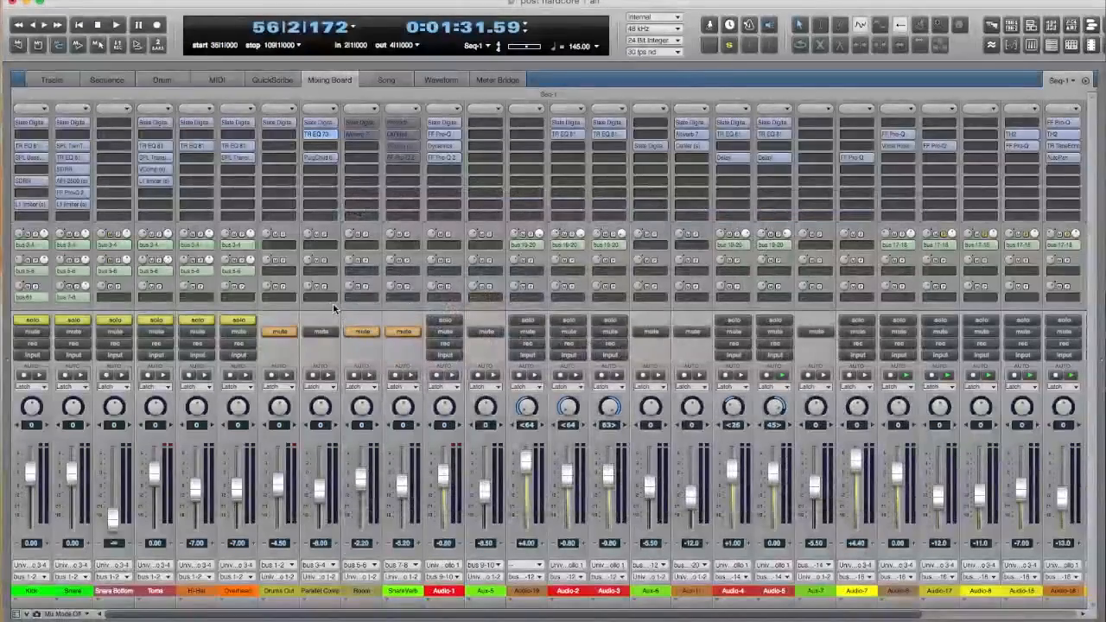
Mute the Parallel Comp track and unmute the Room track.
click(317, 335)
click(364, 335)
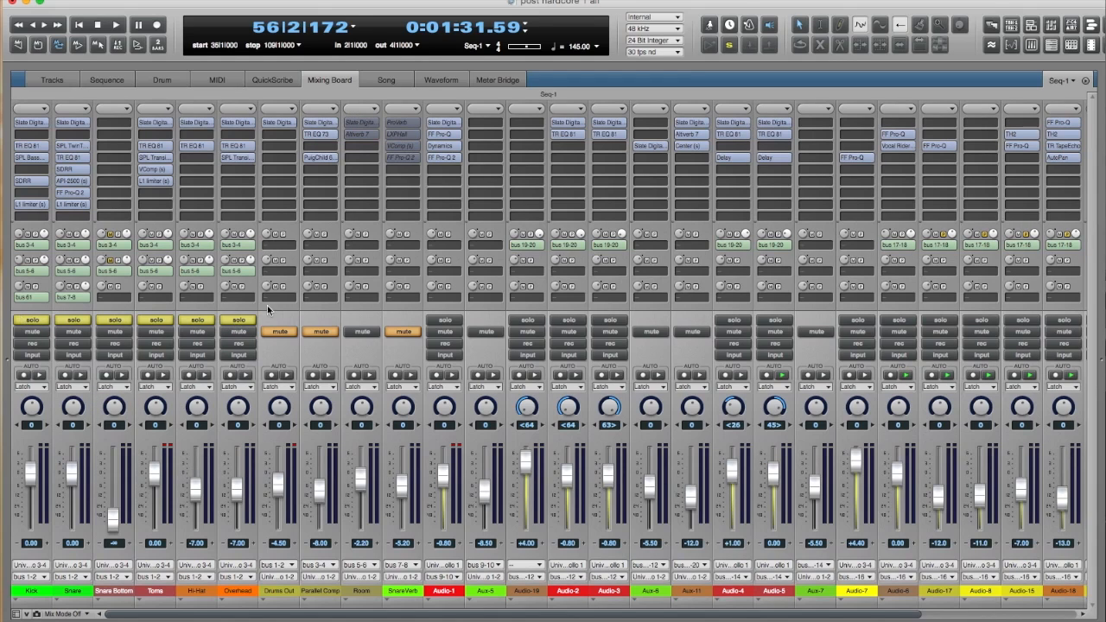
Enable the Room track's Slate Digital insert, open its Altiverb 7, and audition the drums with the reverb bypassed and then active.
click(362, 123)
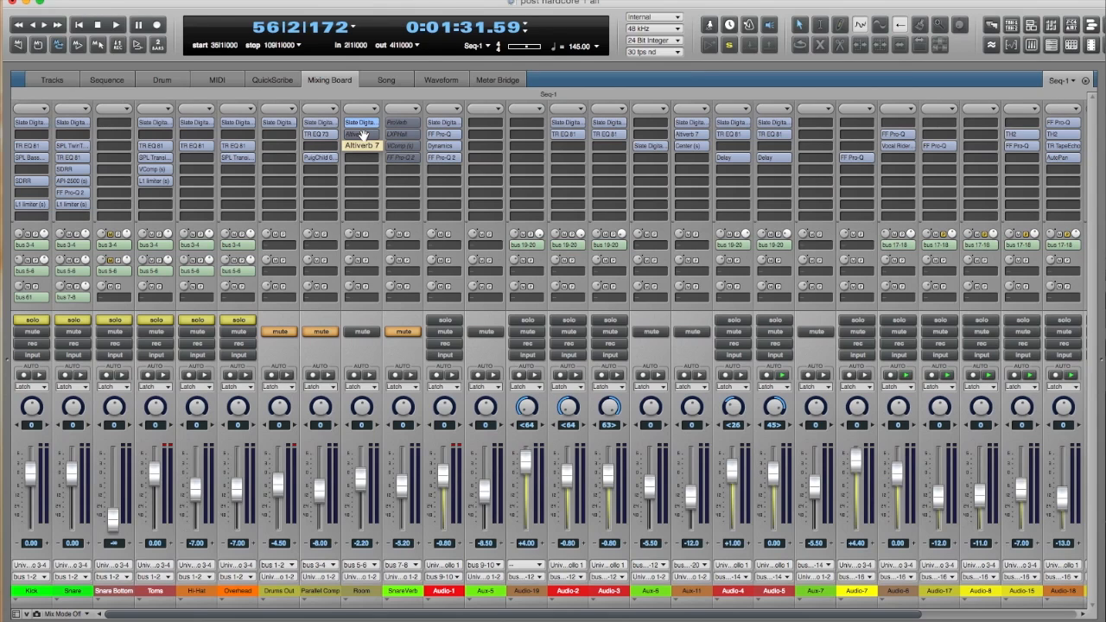
click(363, 136)
mouse_move(484, 266)
mouse_down()
mouse_move(624, 172)
mouse_move(466, 259)
mouse_move(464, 280)
mouse_move(478, 275)
mouse_up()
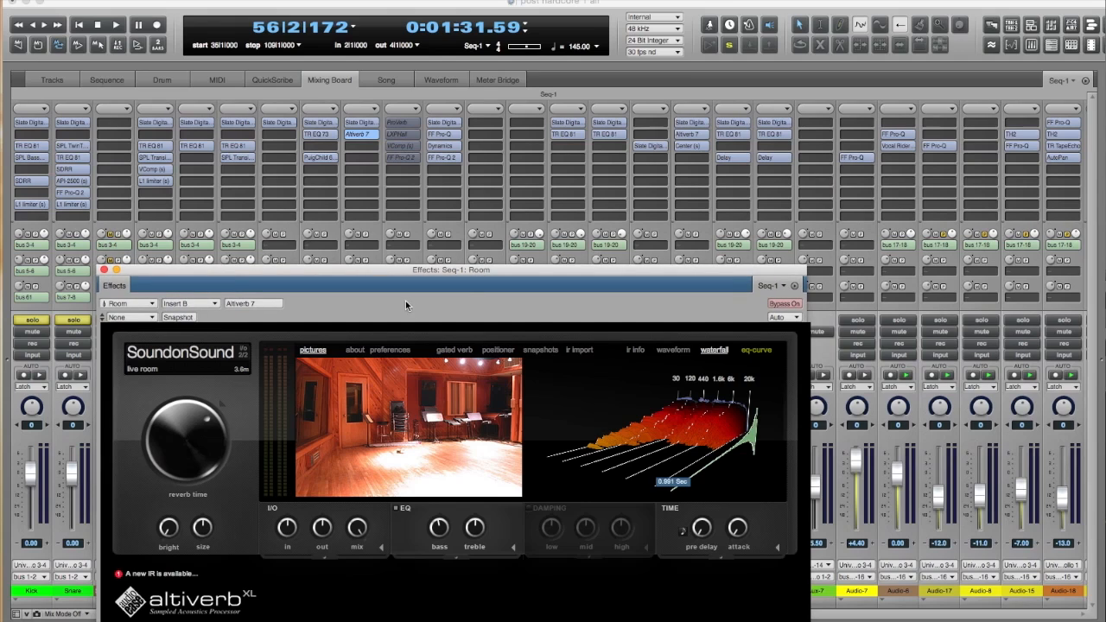
mouse_move(352, 375)
key(space)
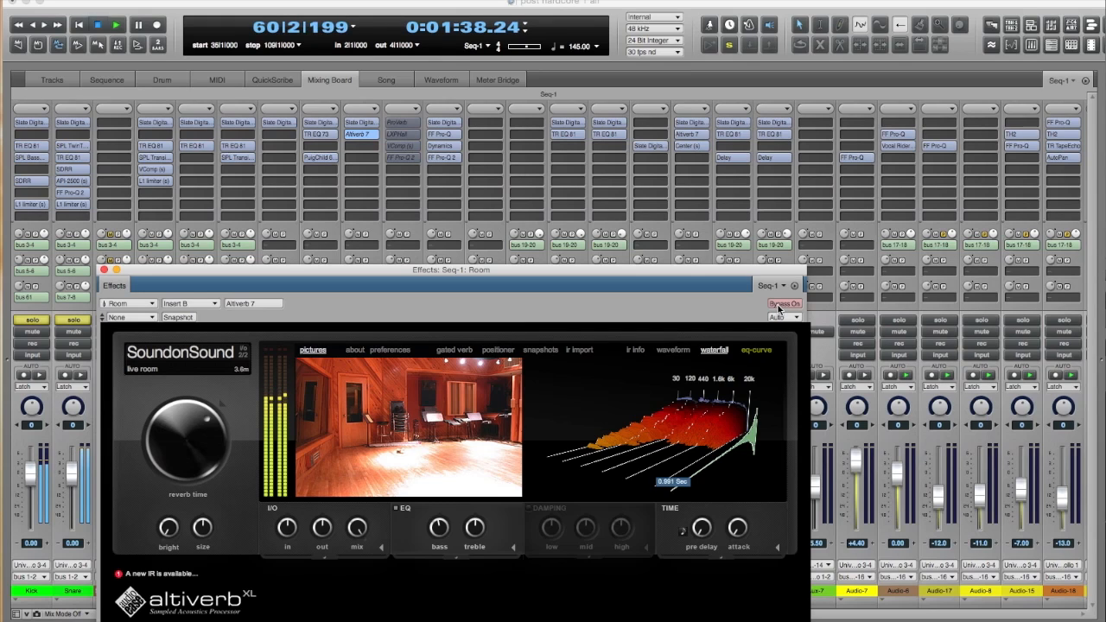
click(783, 304)
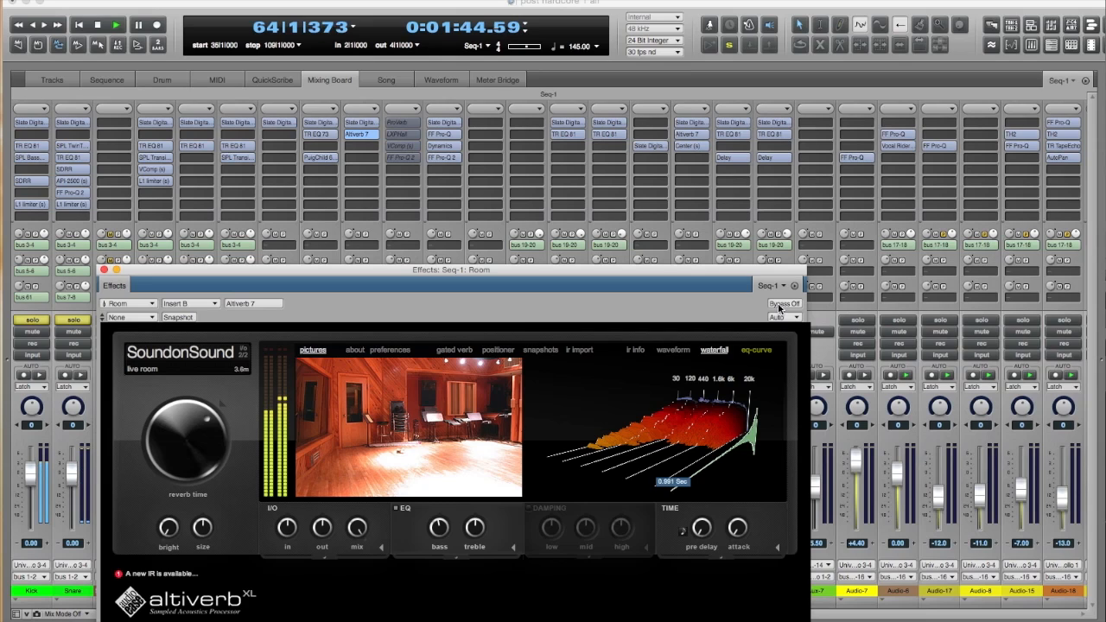
key(space)
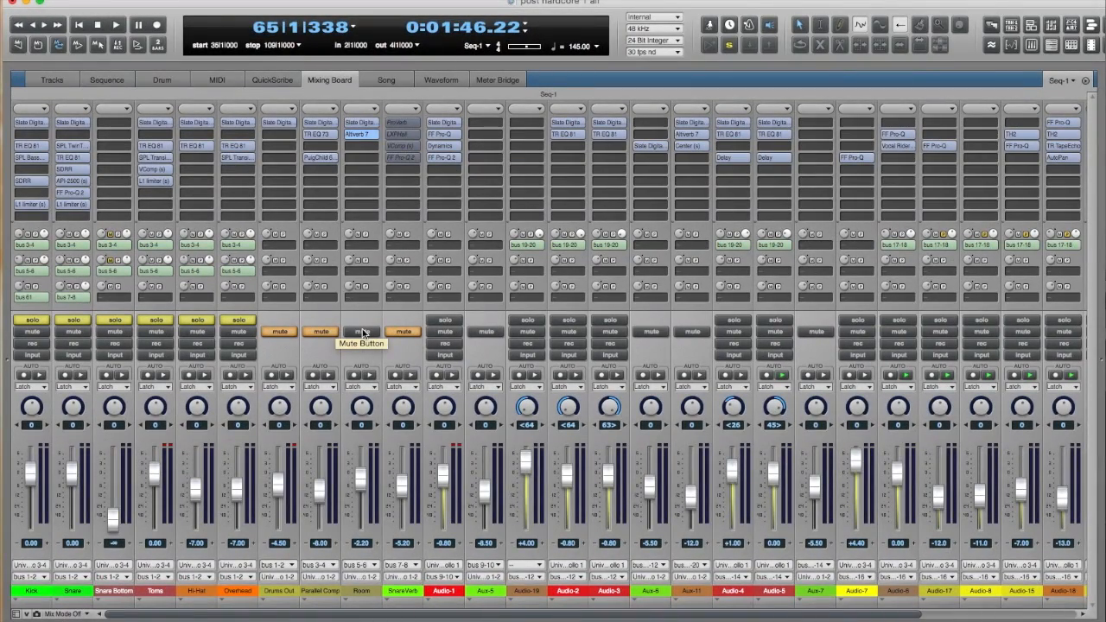
Mute the Room track, unmute SnareVerb, and clear the drum solos so that only the Snare track stays soloed.
click(362, 331)
click(402, 331)
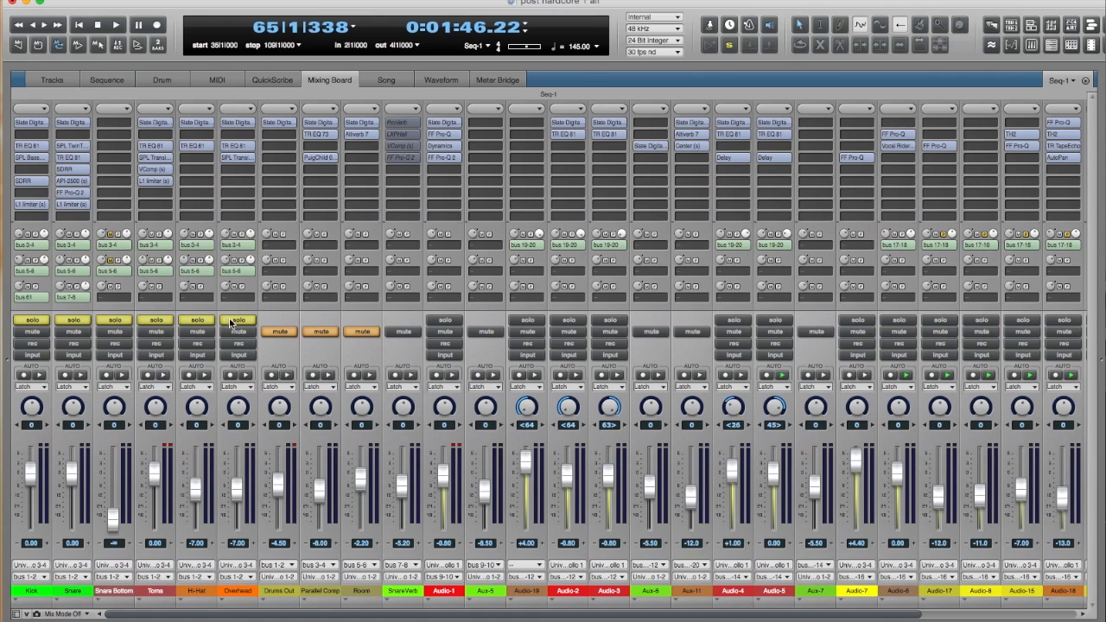
drag(239, 320, 130, 322)
click(130, 322)
click(32, 321)
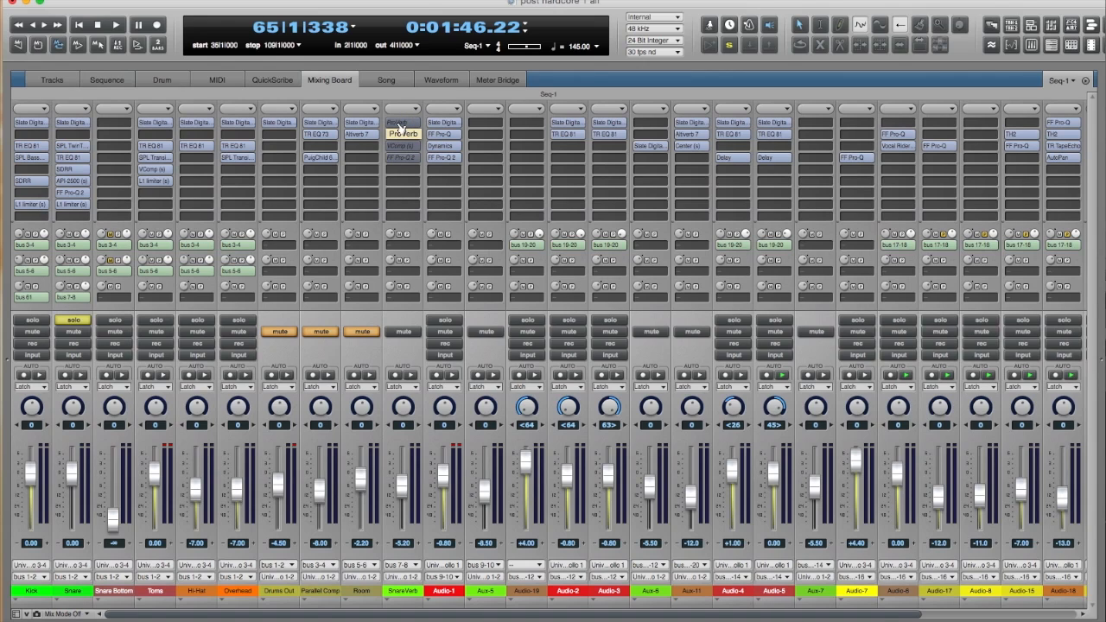
Open SnareVerb's ProVerb, audition the snare with it bypassed and then active, leave it active, and close its window.
click(399, 125)
drag(581, 311, 623, 183)
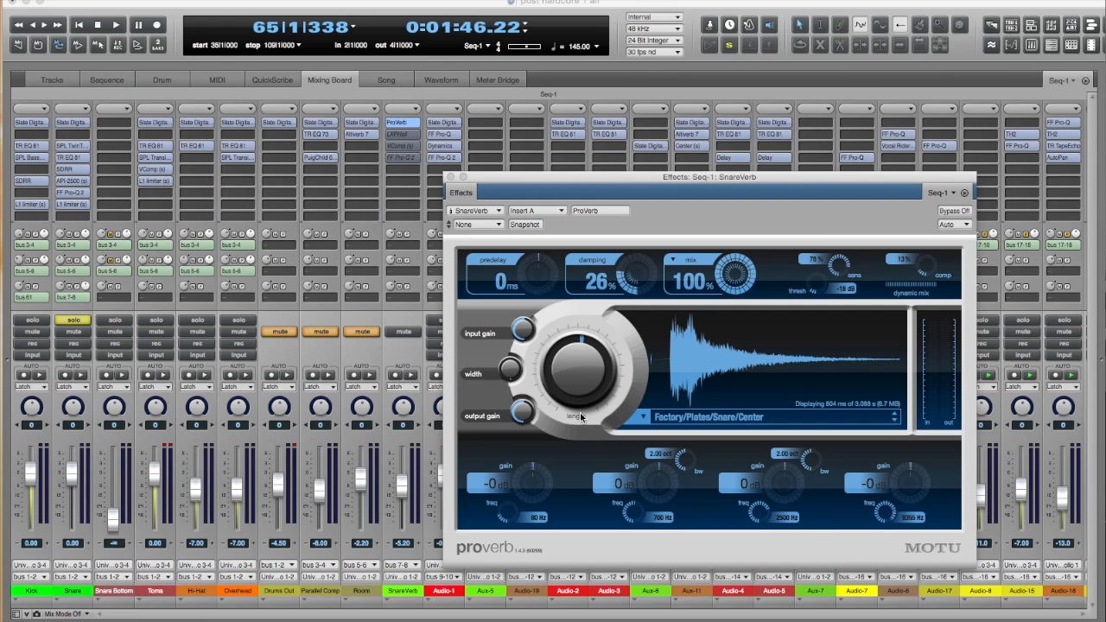
drag(654, 178, 676, 169)
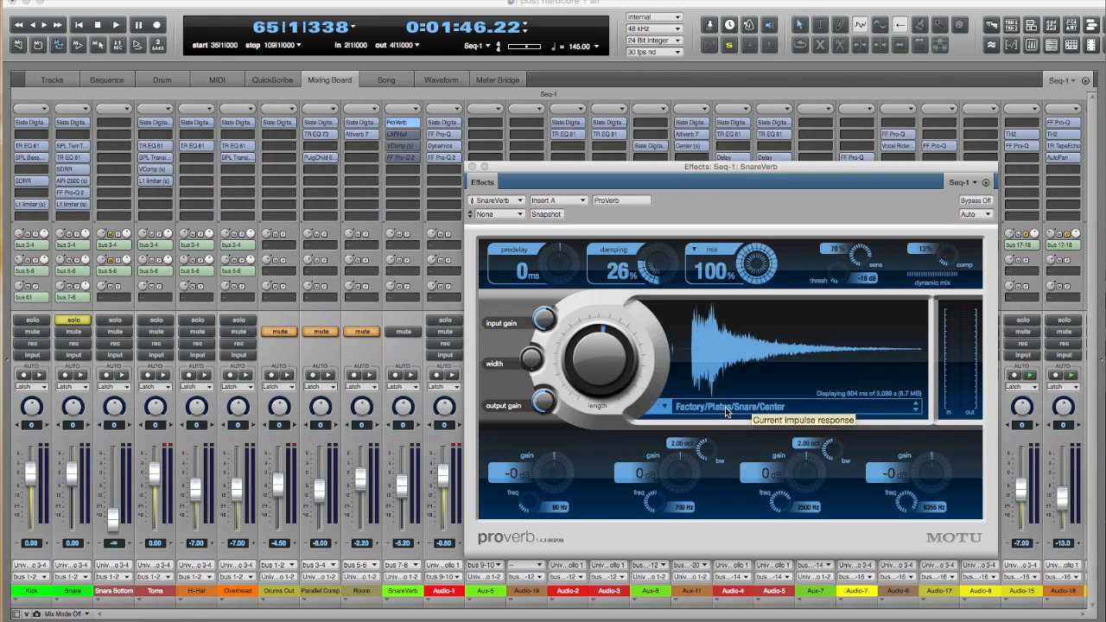
click(975, 201)
key(space)
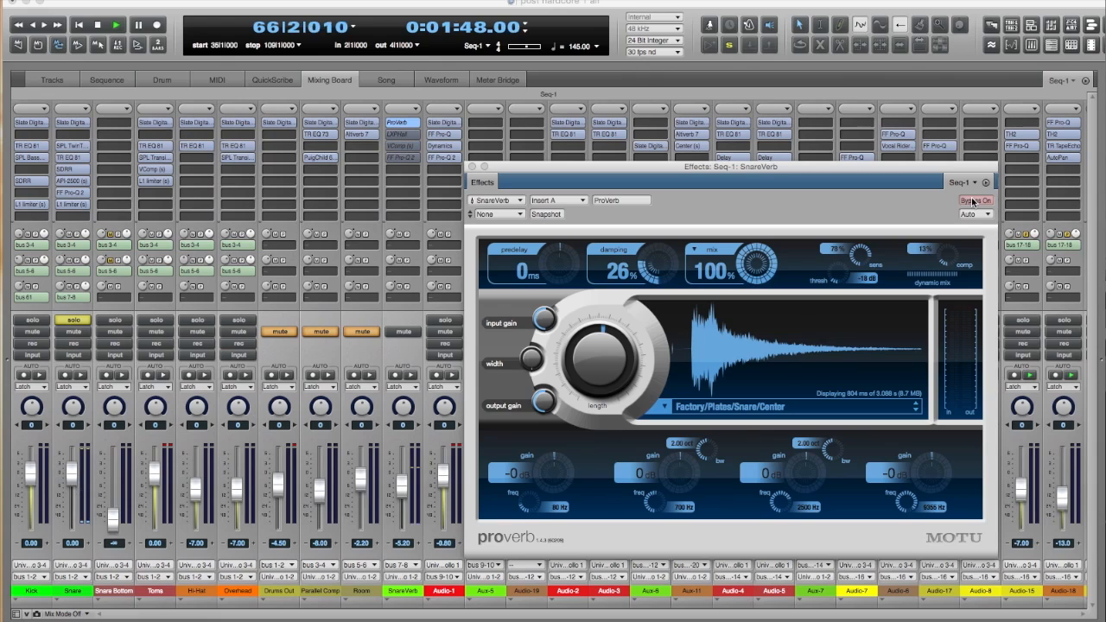
click(975, 201)
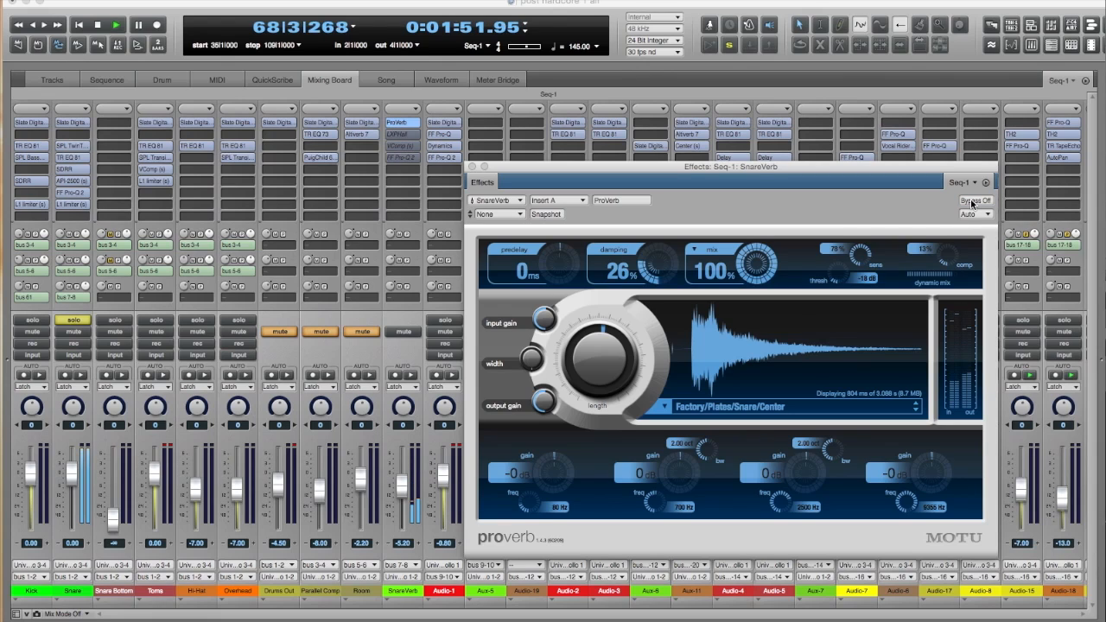
key(space)
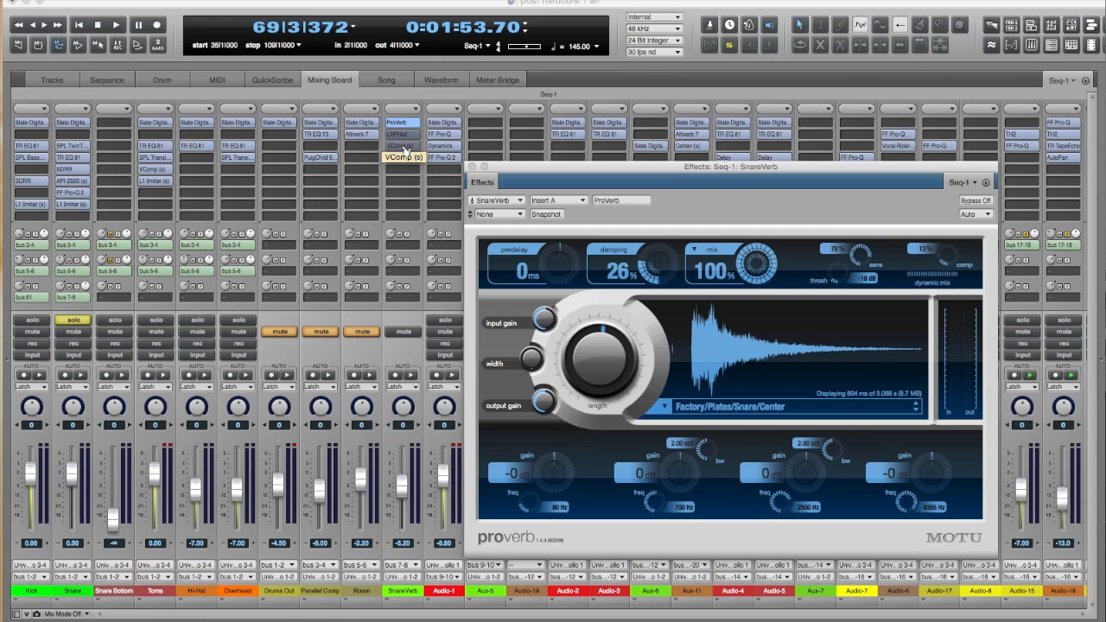
key(super+w)
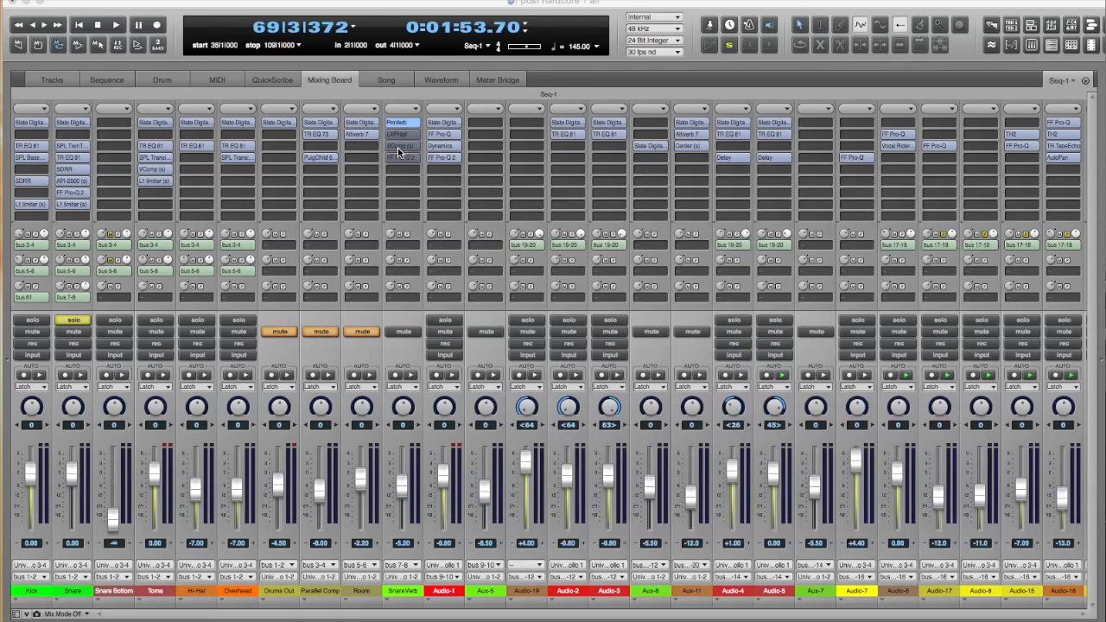
Open SnareVerb's VComp and audition the snare with the compressor bypassed and then active, leaving it active.
click(397, 148)
drag(493, 188, 726, 119)
click(906, 154)
key(space)
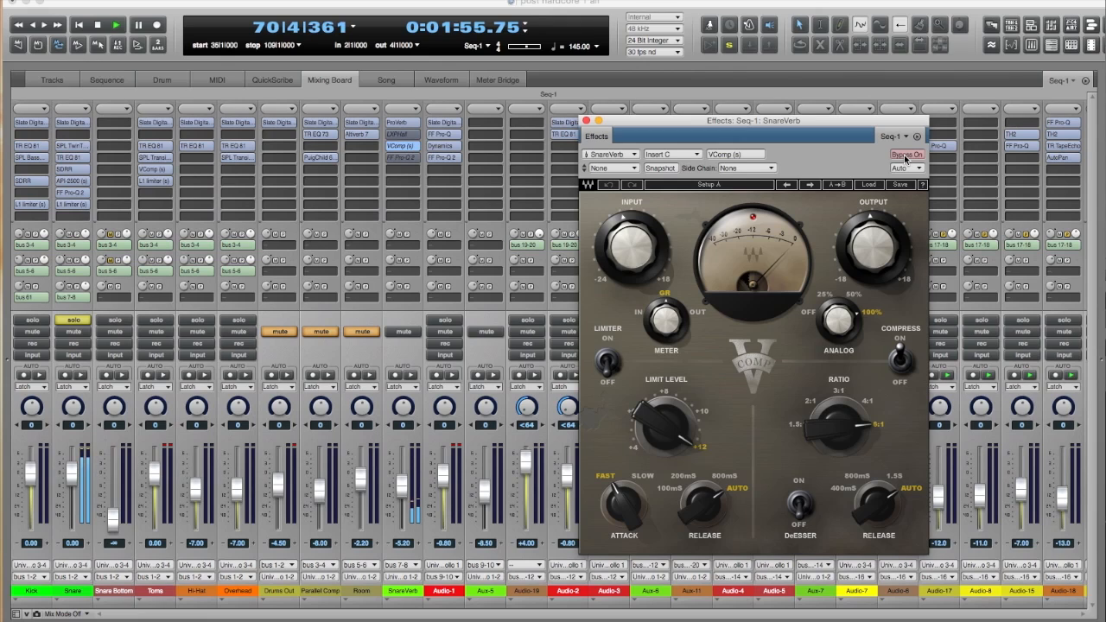
click(905, 154)
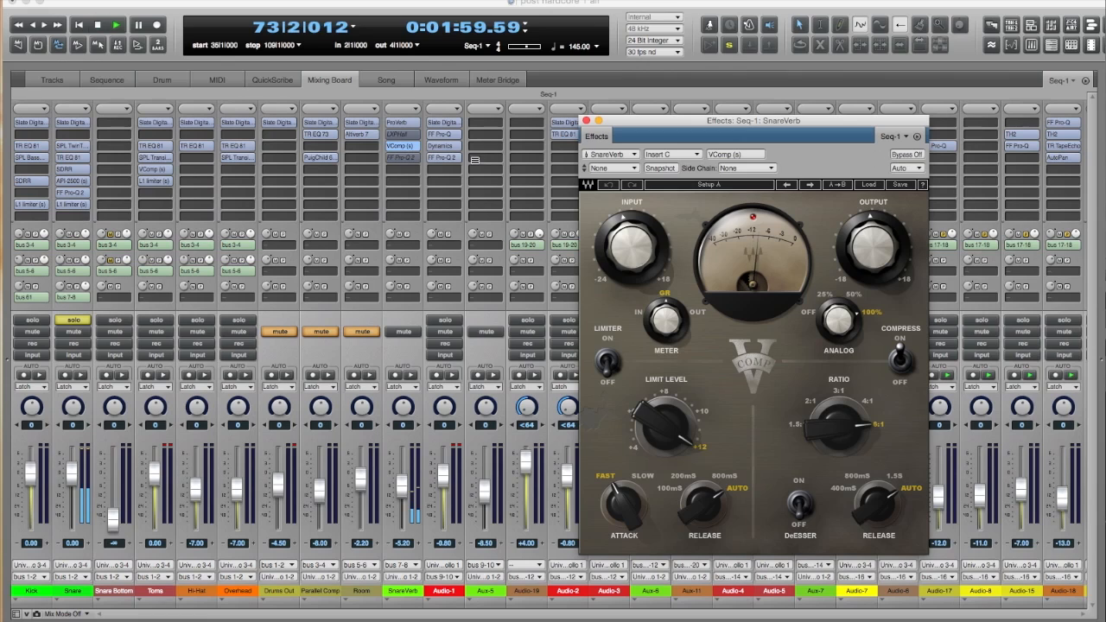
key(space)
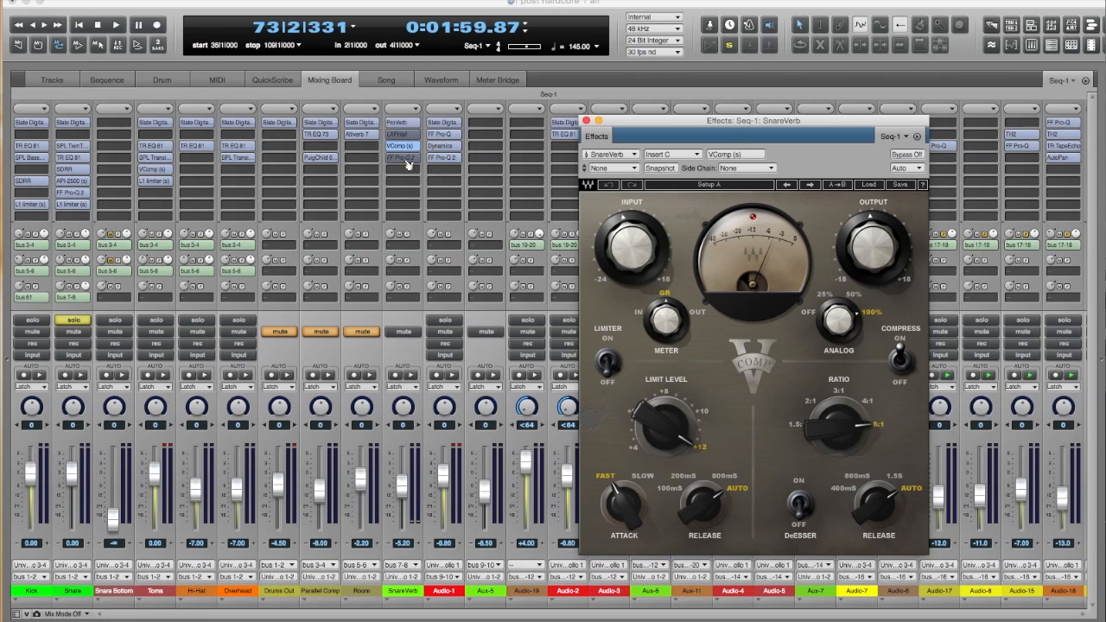
Enable and open SnareVerb's FF Pro-Q 2, and briefly solo its 85 Hz low-cut band during playback to hear what it removes.
double_click(403, 159)
drag(470, 311, 800, 116)
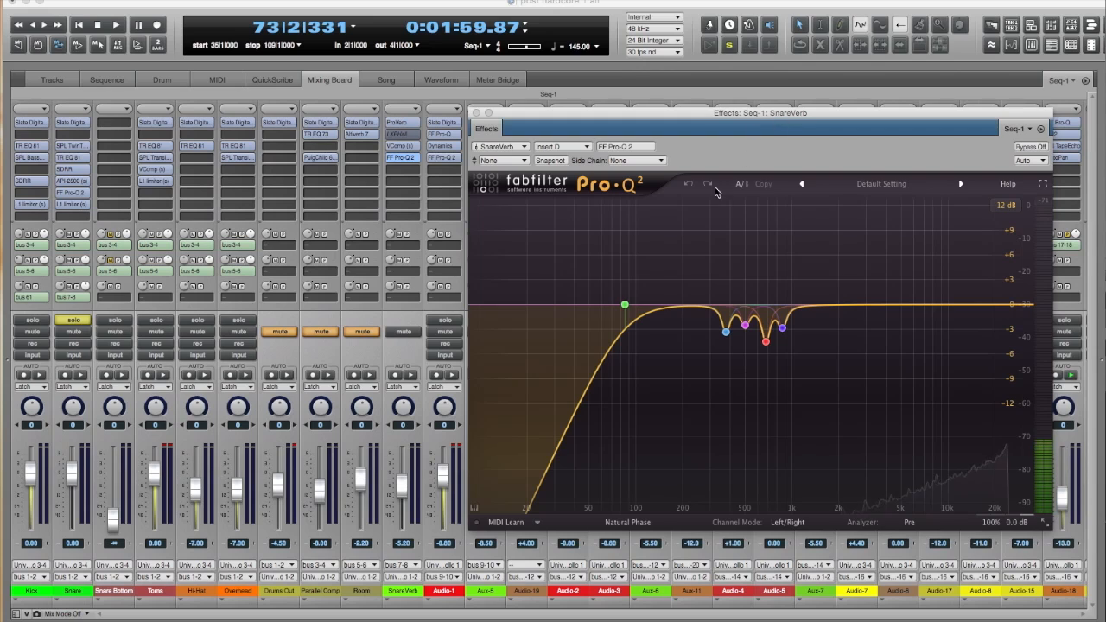
mouse_move(625, 307)
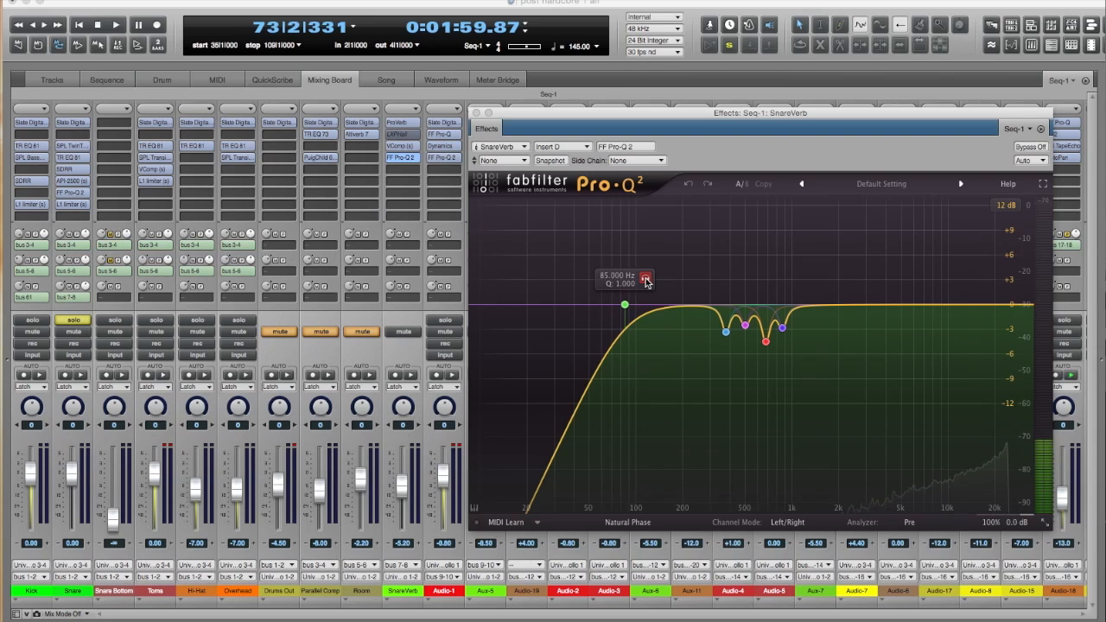
click(645, 280)
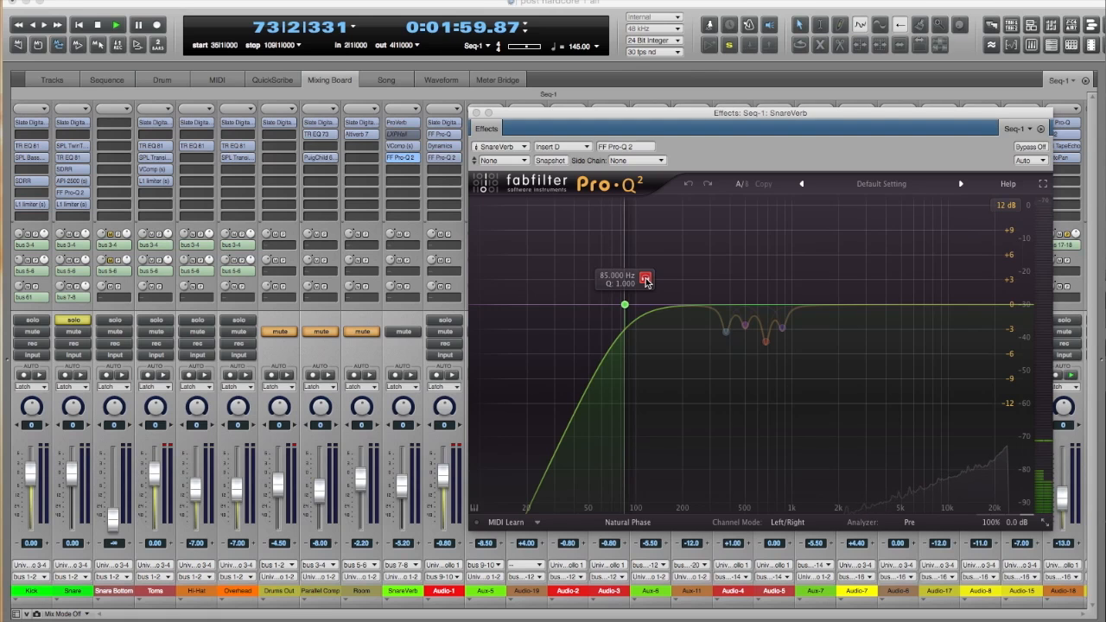
key(space)
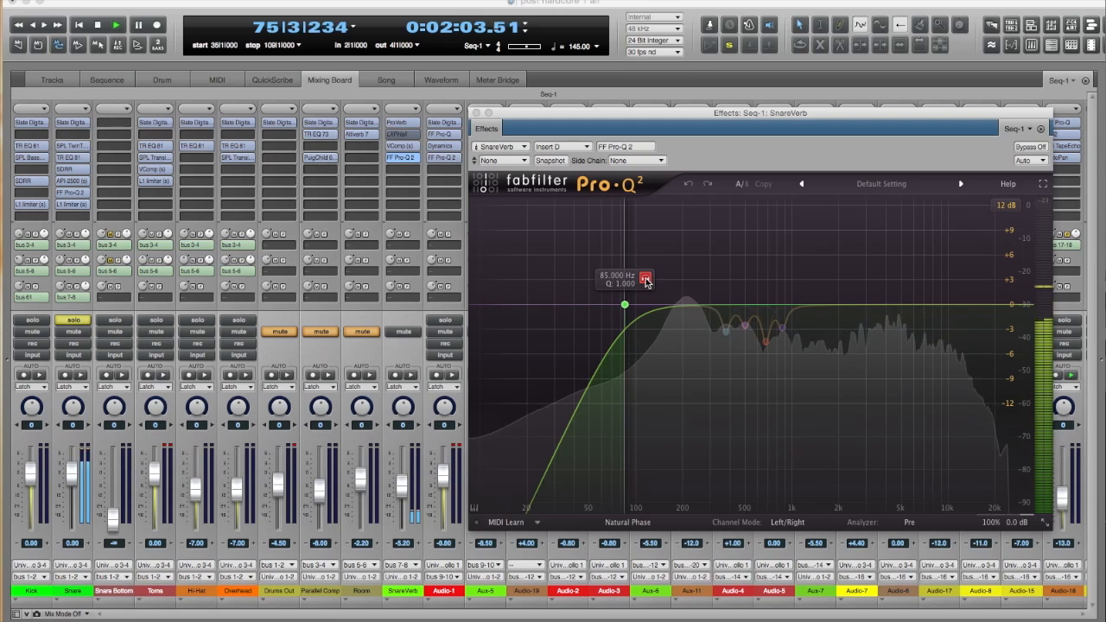
click(645, 280)
key(space)
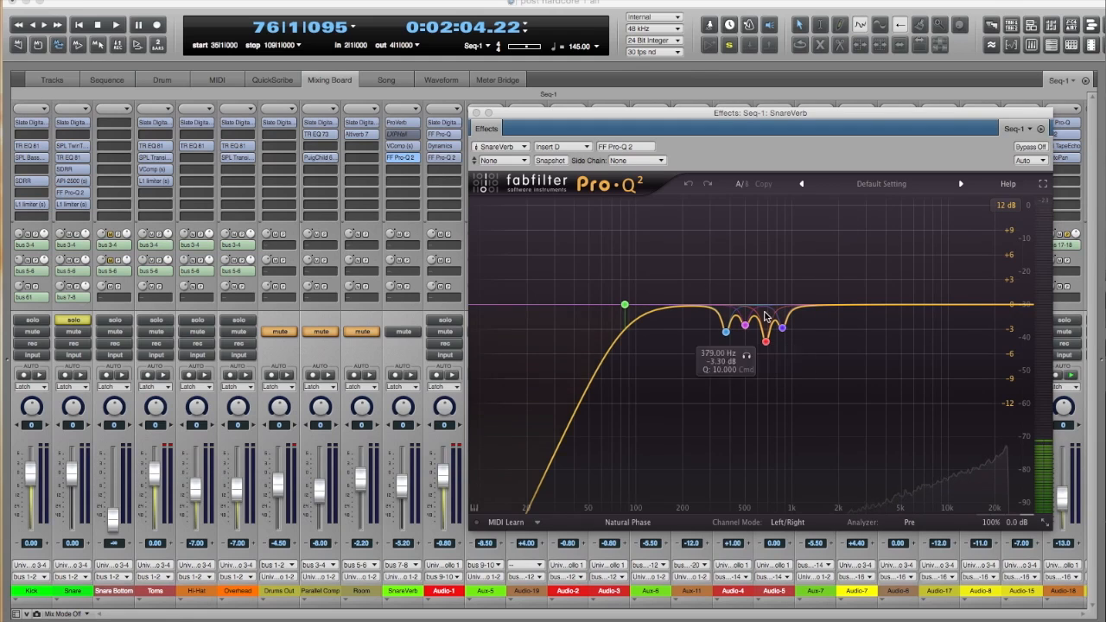
Compare the snare reverb with FF Pro-Q 2 bypassed and active, leaving the EQ active.
click(1034, 149)
key(space)
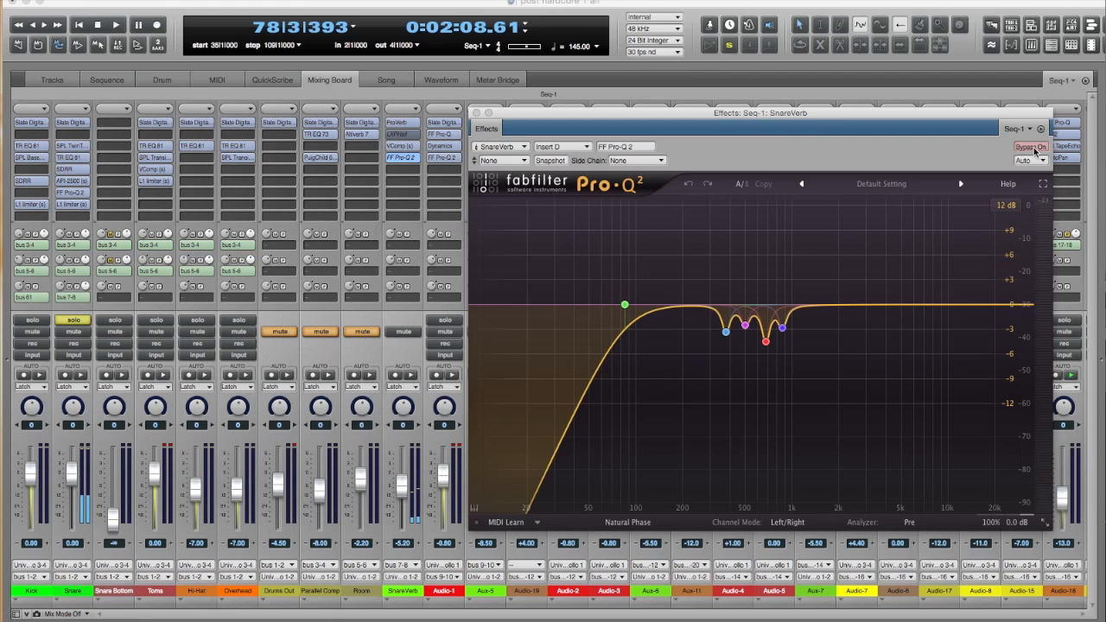
click(1033, 149)
key(space)
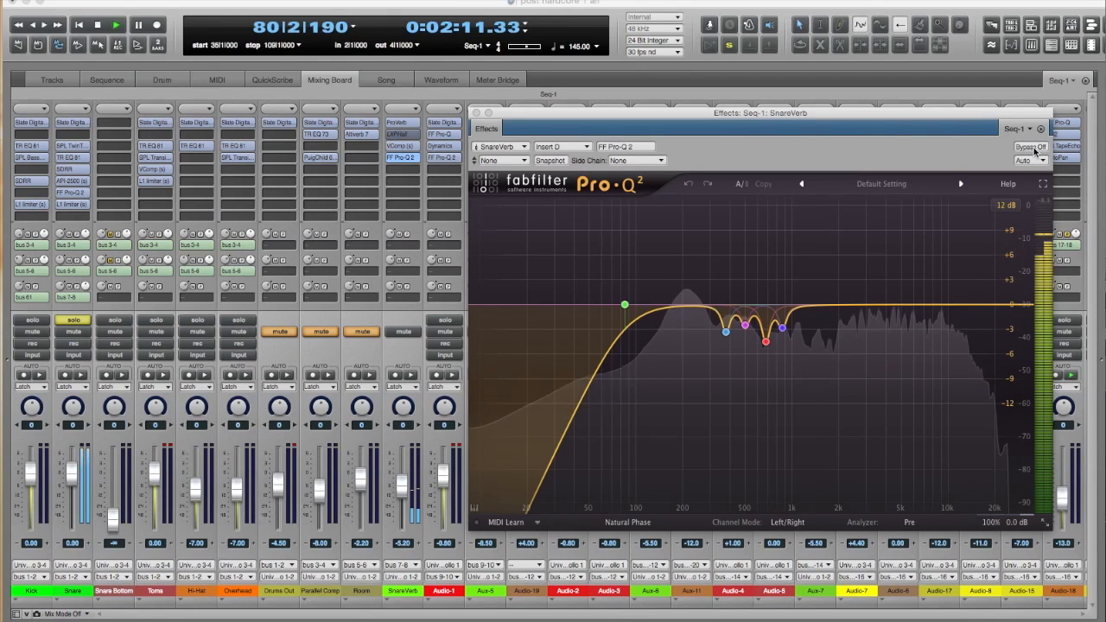
key(space)
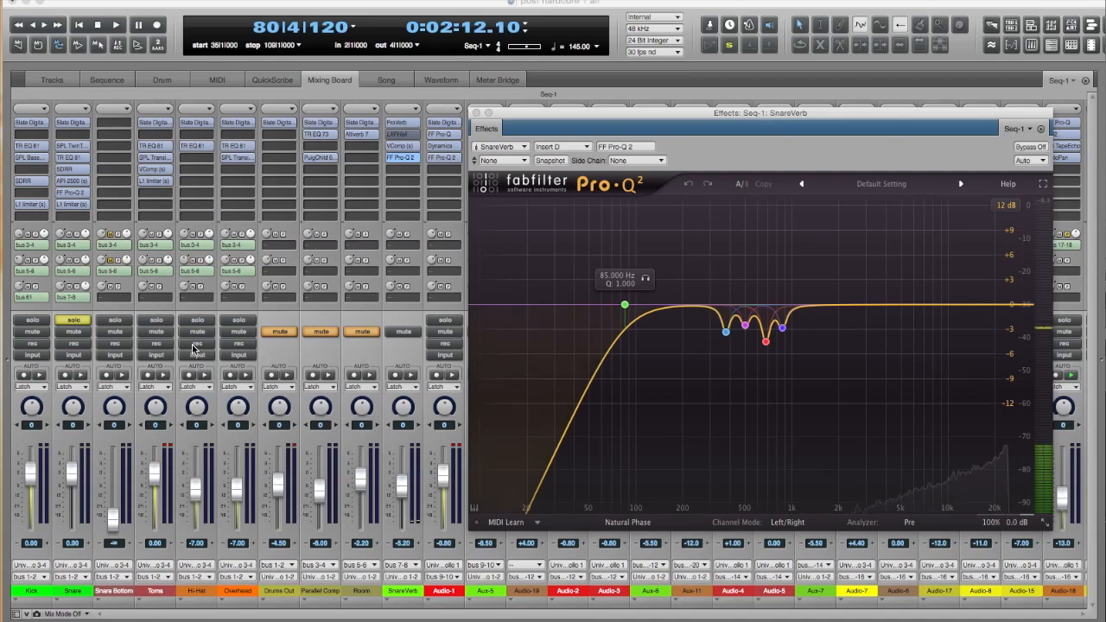
Unmute the Room, Parallel Comp and Drums Out tracks, and solo all six drum tracks from Kick to Overhead.
click(358, 333)
click(321, 332)
click(286, 332)
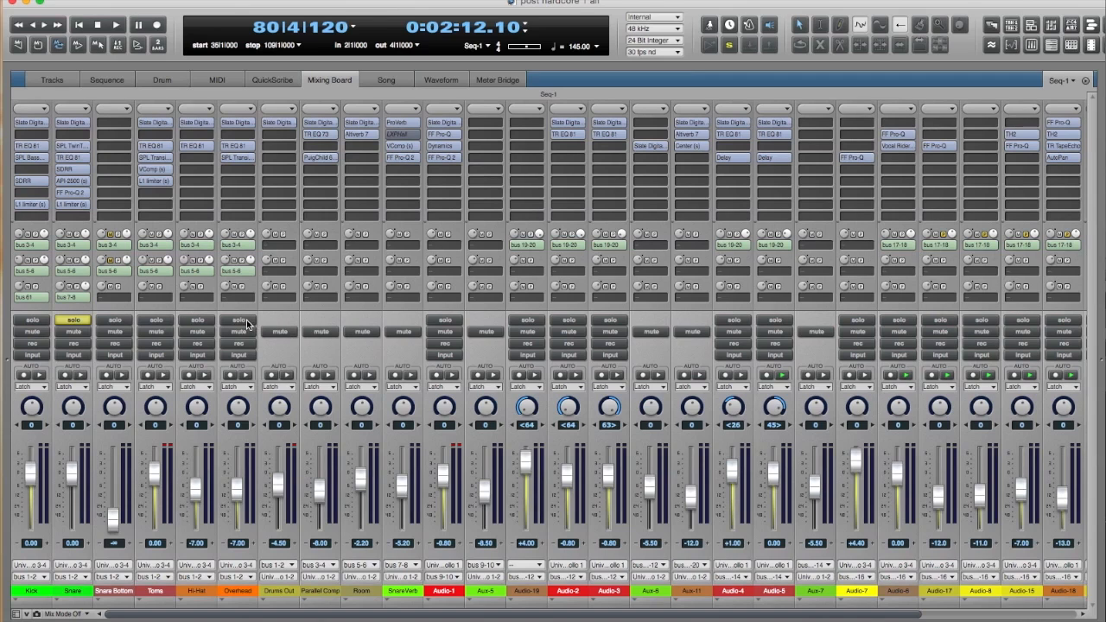
drag(245, 322, 31, 322)
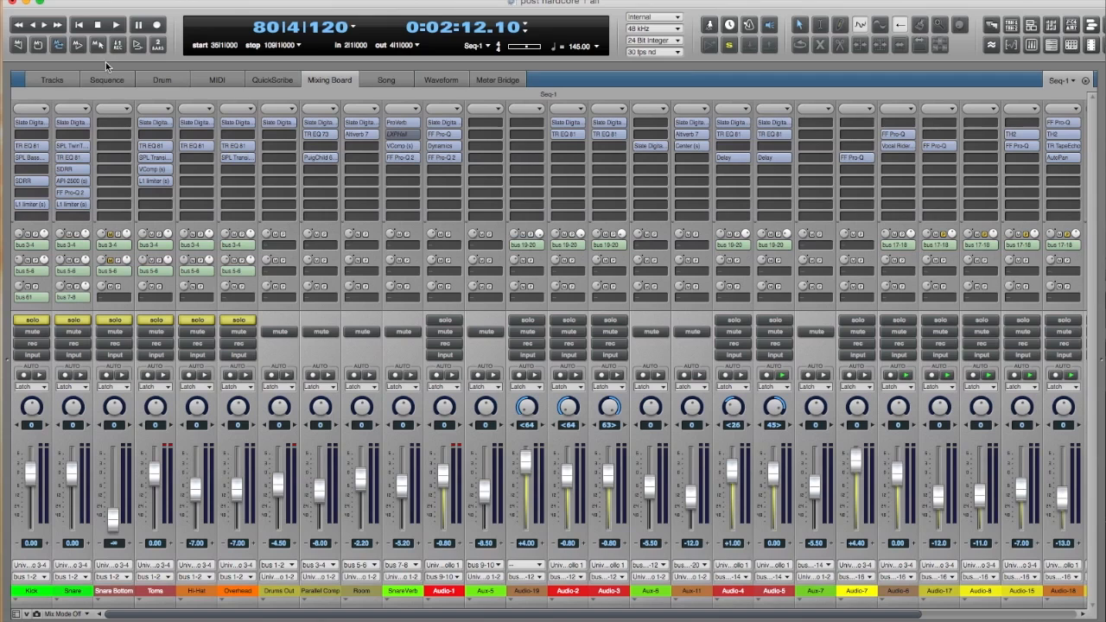
Play the full drum mix from measure 35, jump playback to about measure 49 in the sequence, and return to the mixing board.
click(78, 27)
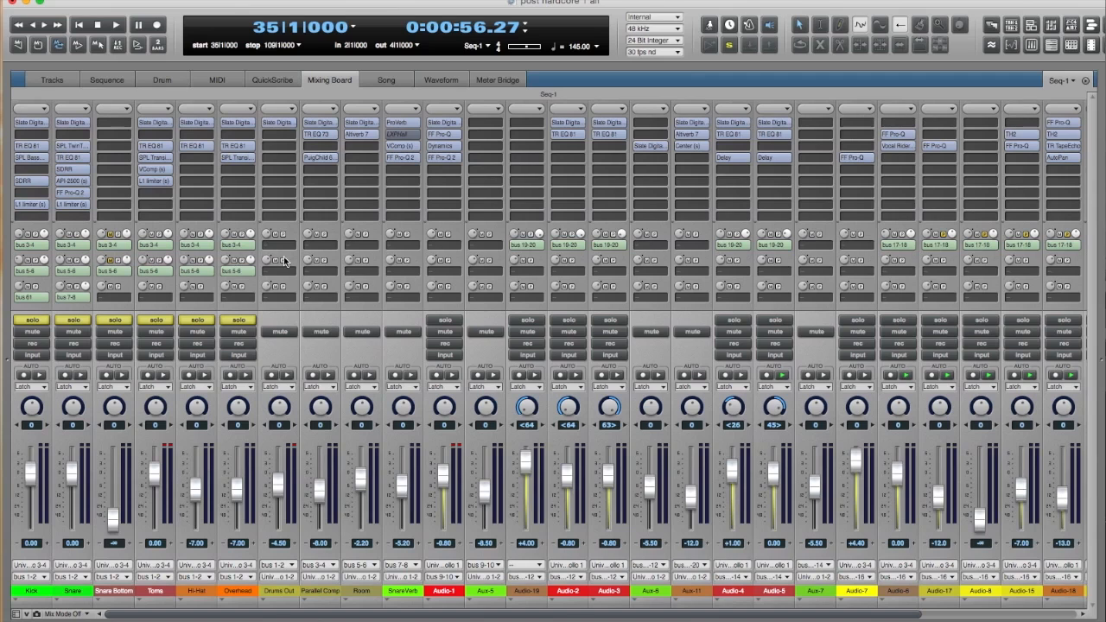
key(space)
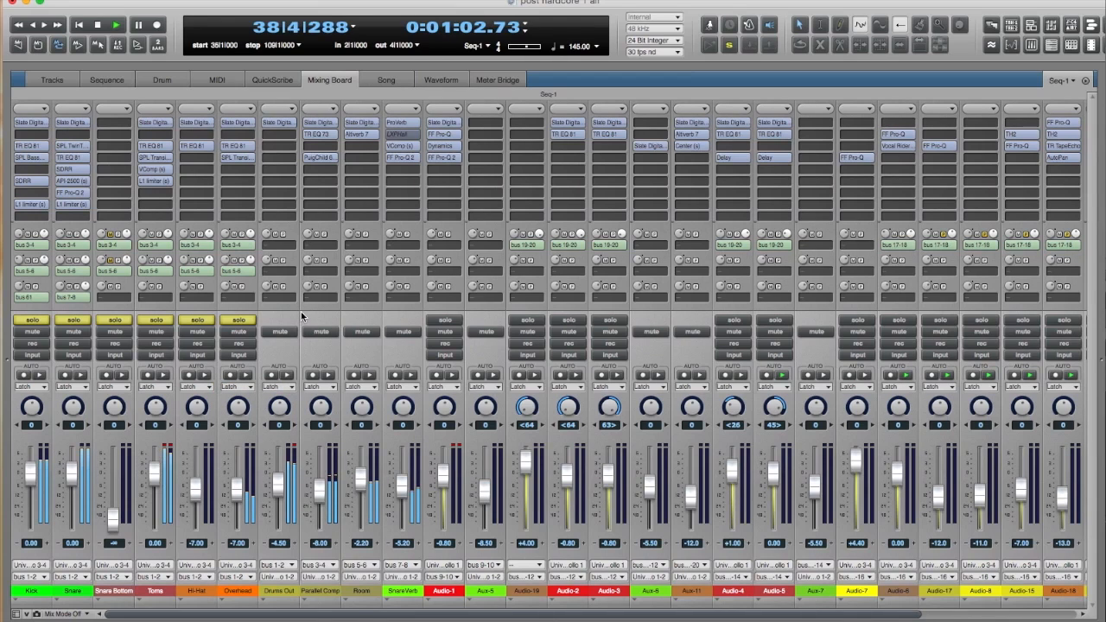
click(114, 82)
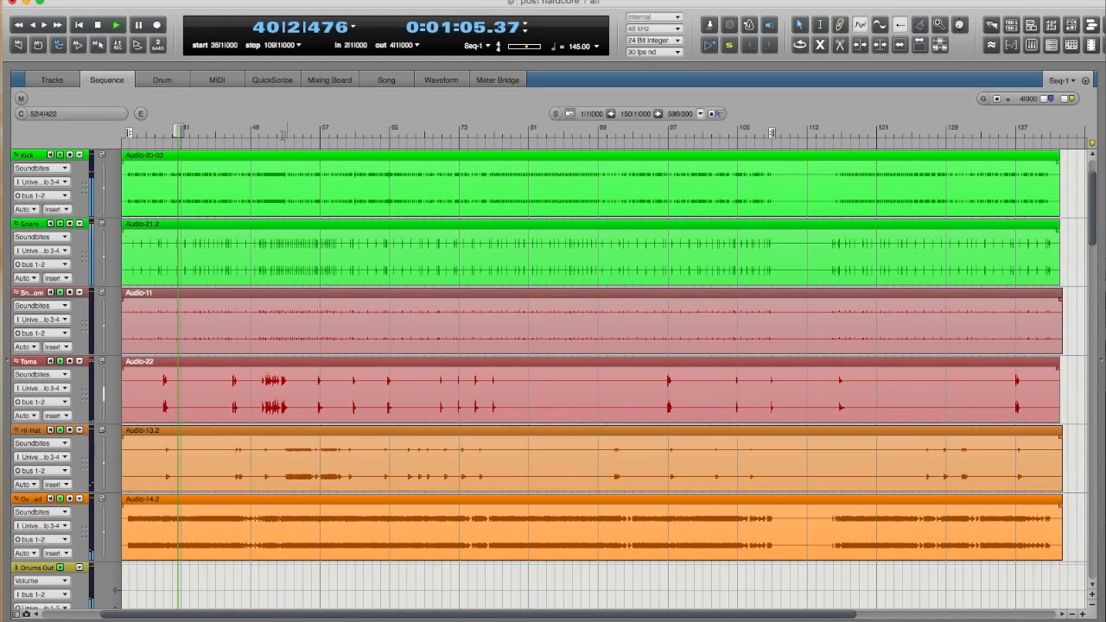
click(248, 130)
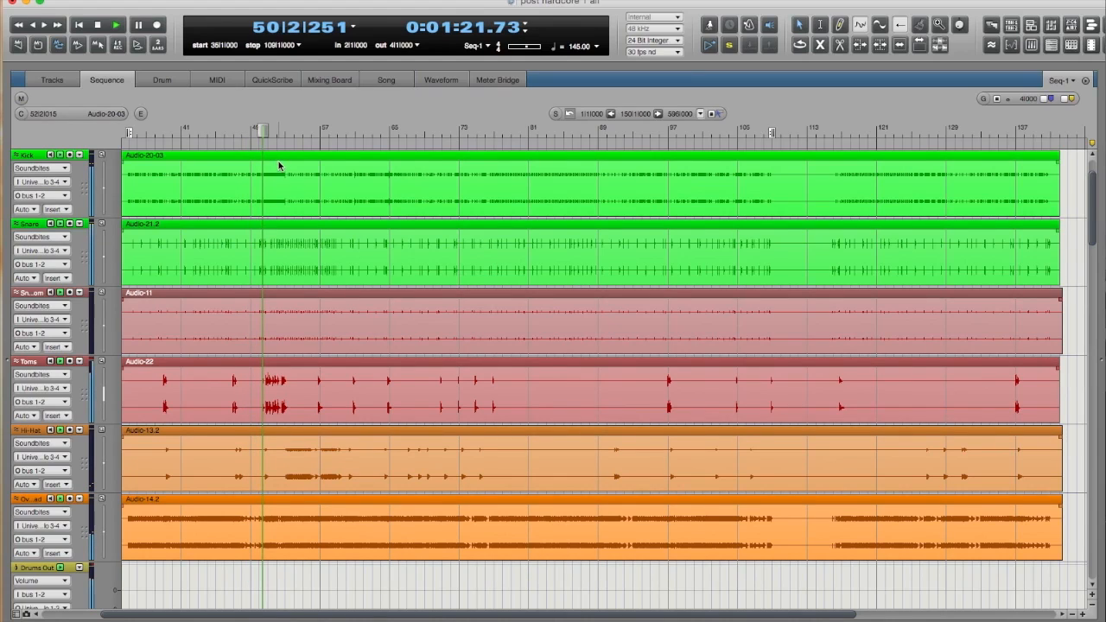
click(327, 79)
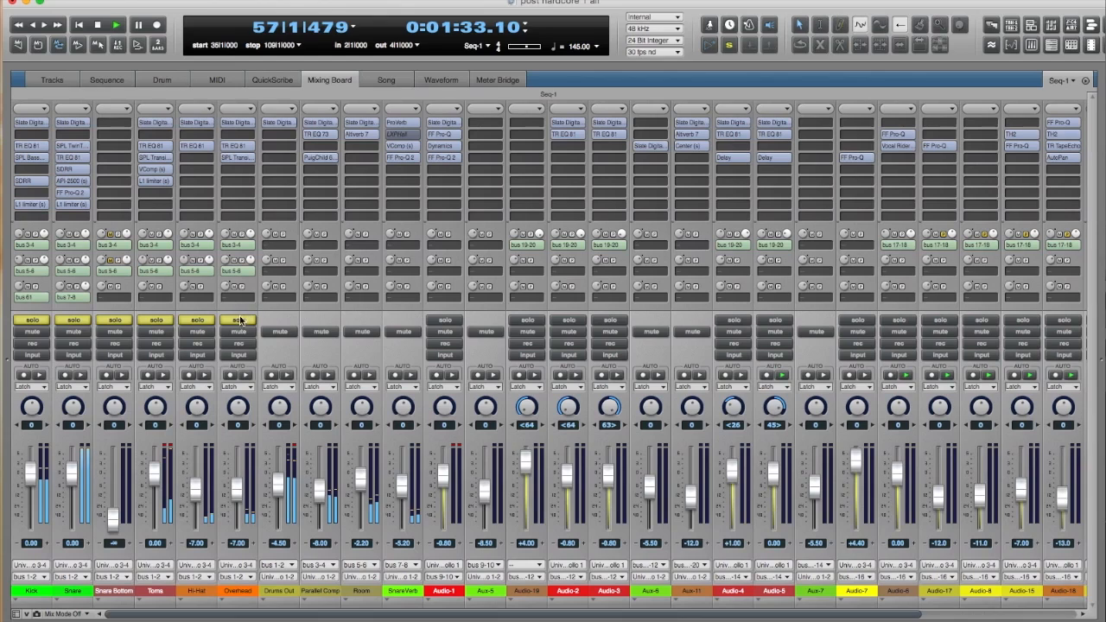
Take the six drum tracks from Kick to Overhead out of solo and stop playback.
drag(241, 321, 32, 321)
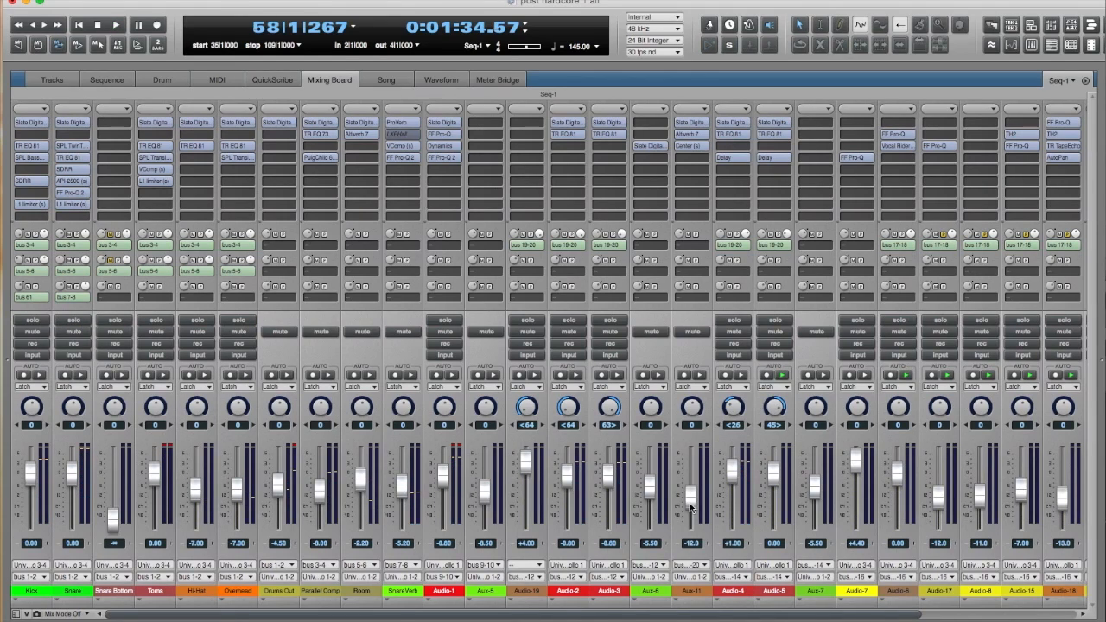
drag(490, 617, 559, 619)
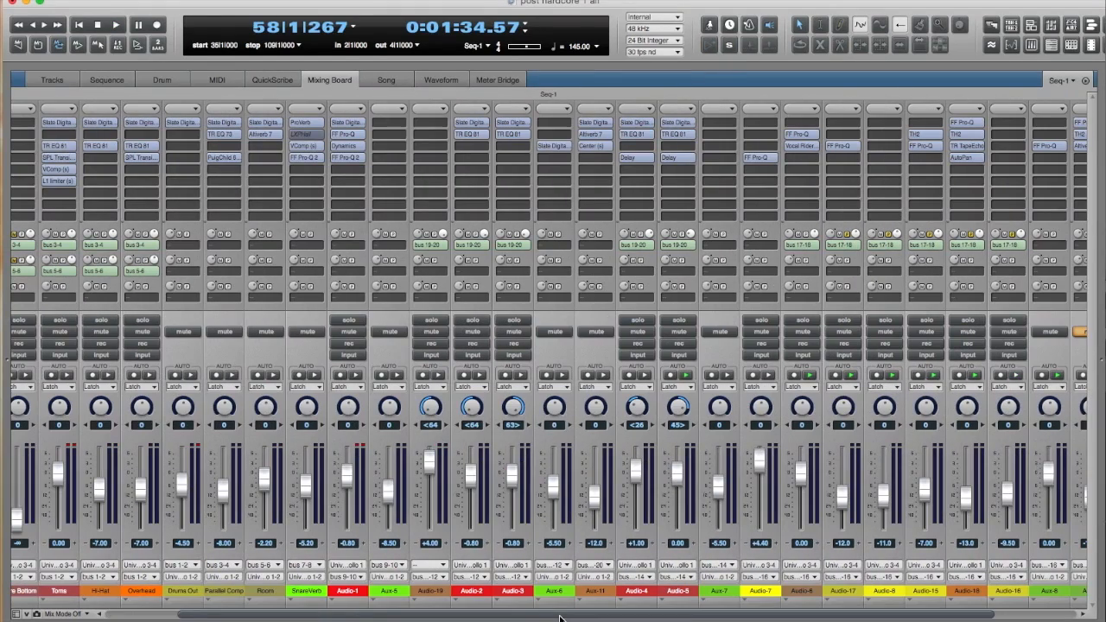